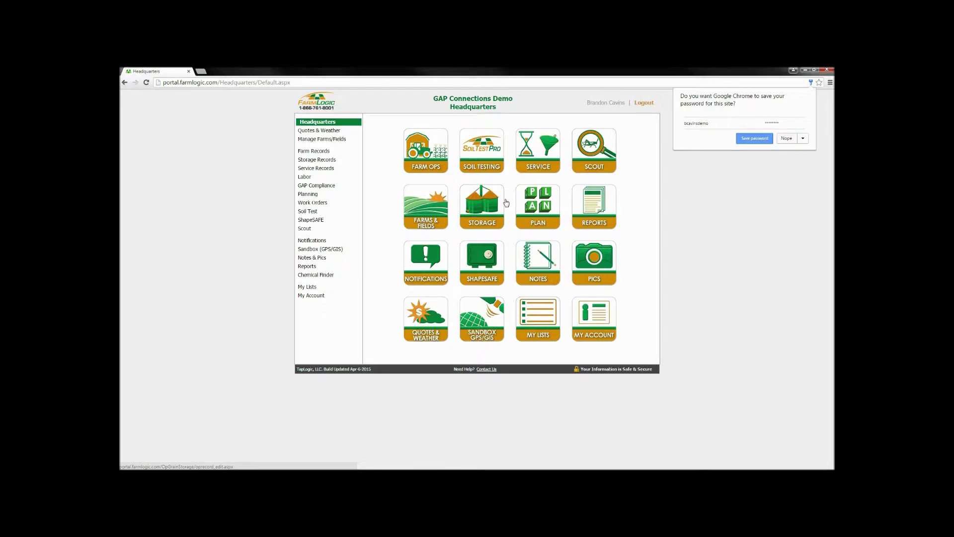
Decline saving the site password and open the map view of the farms list, zoomed out around the existing fields.
{"action": "left_click", "coordinate": [786, 138]}
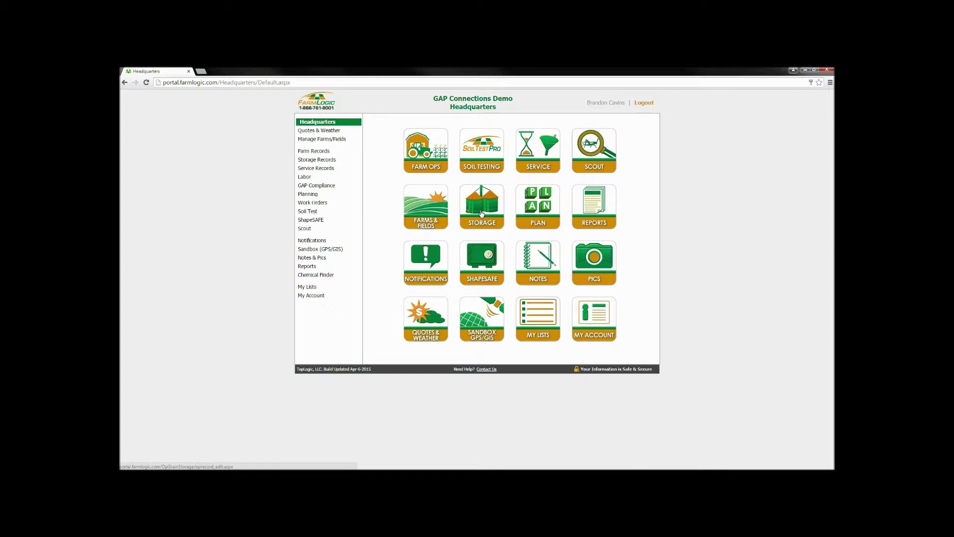
{"action": "left_click", "coordinate": [538, 314]}
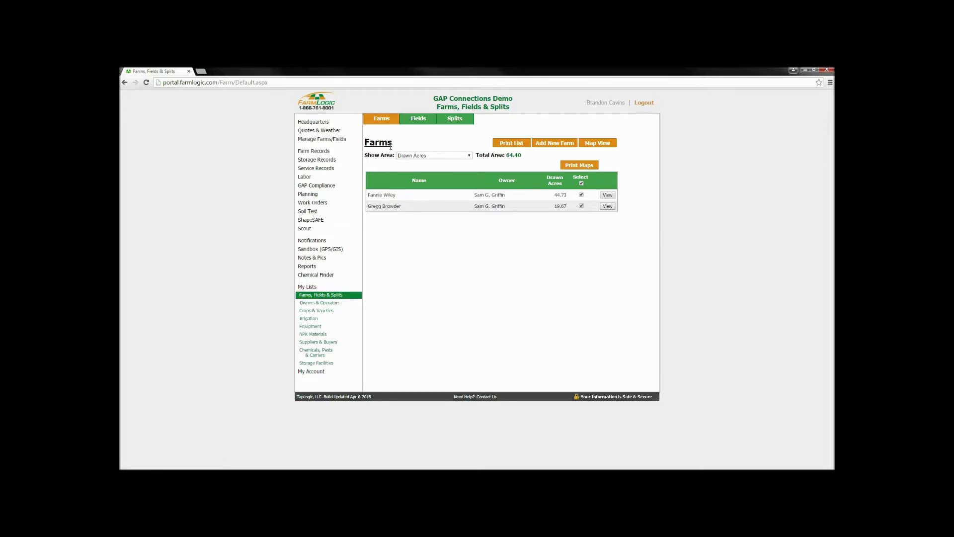
{"action": "left_click", "coordinate": [601, 146]}
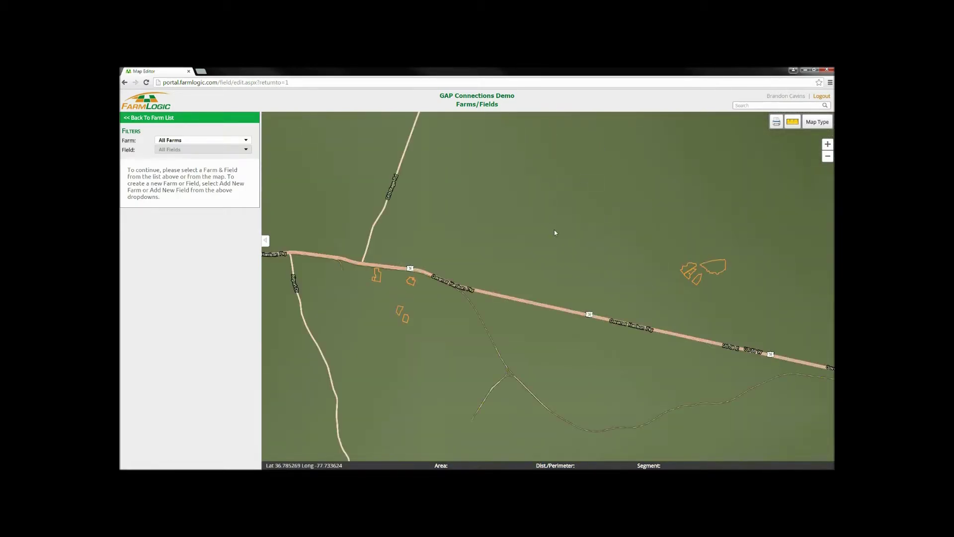
{"action": "scroll", "coordinate": [554, 230], "scroll_direction": "down", "scroll_amount": 2}
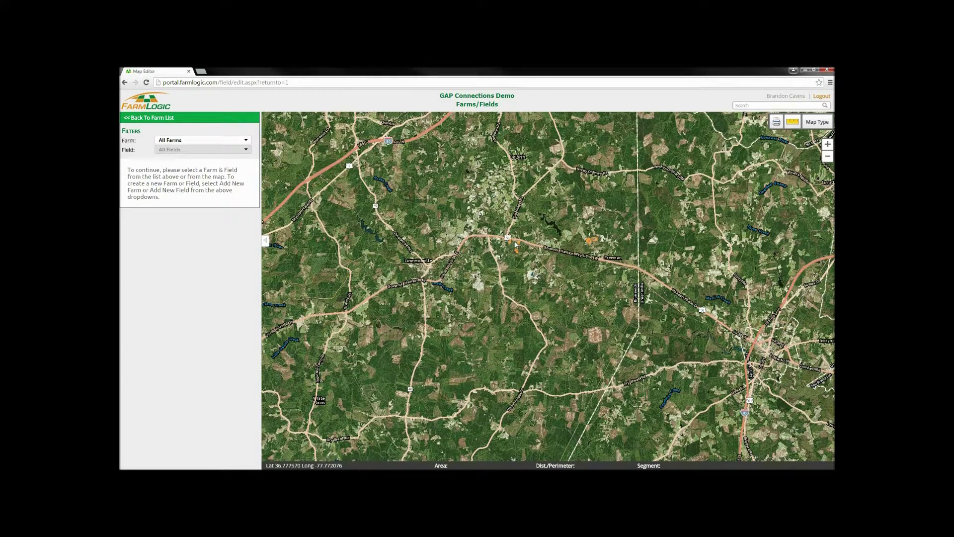
{"action": "mouse_move", "coordinate": [579, 245]}
Add a new farm named BC Home Places in Calloway County, Kentucky, and save it.
{"action": "left_click", "coordinate": [245, 141]}
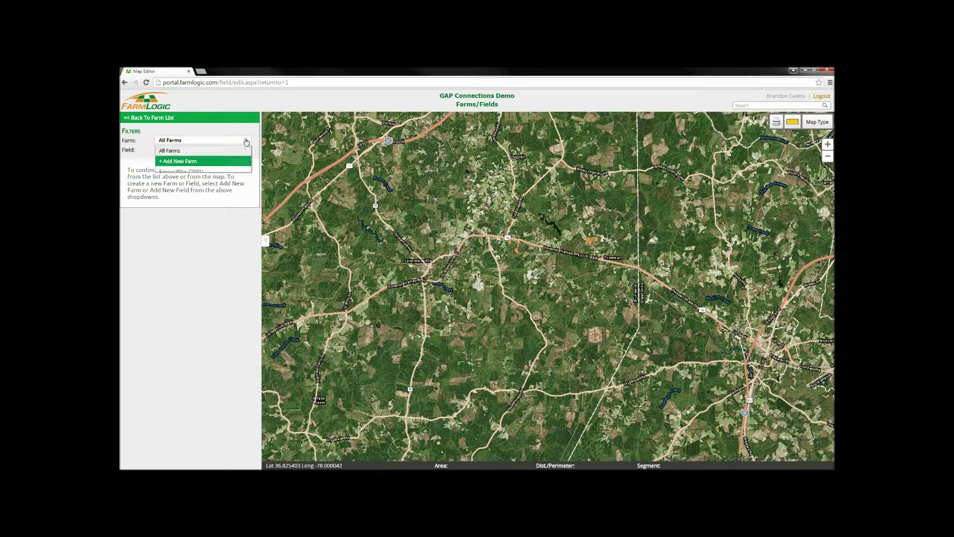
{"action": "left_click", "coordinate": [221, 165]}
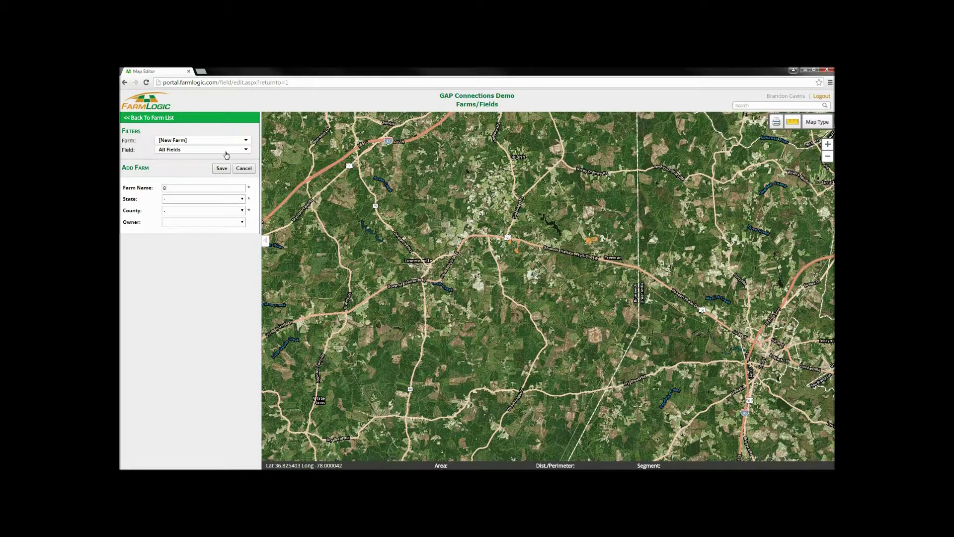
{"action": "type", "text": "BC Home Places"}
{"action": "left_click", "coordinate": [234, 198]}
{"action": "scroll", "coordinate": [242, 236], "scroll_direction": "down", "scroll_amount": 1}
{"action": "left_click", "coordinate": [175, 315]}
{"action": "left_click", "coordinate": [241, 210]}
{"action": "scroll", "coordinate": [199, 278], "scroll_direction": "down", "scroll_amount": 2}
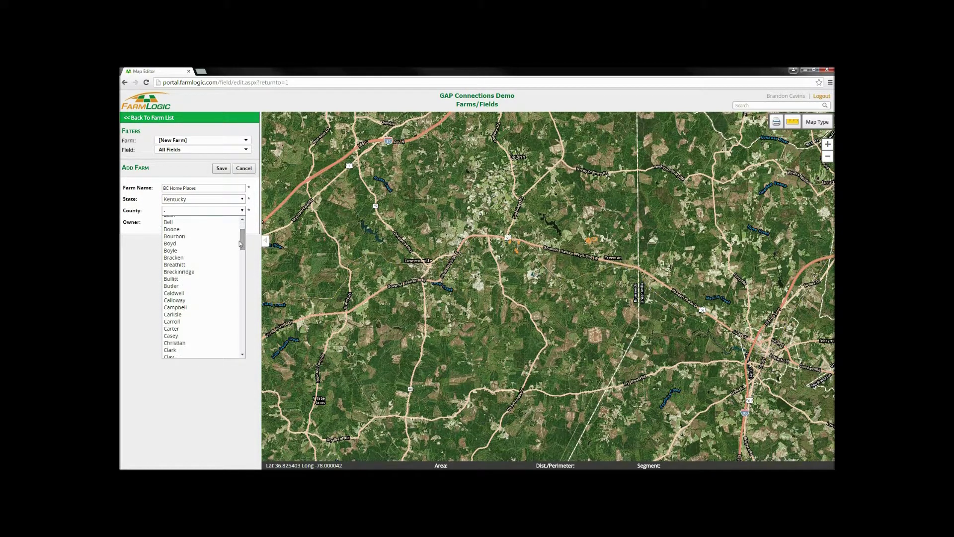
{"action": "left_click", "coordinate": [206, 300]}
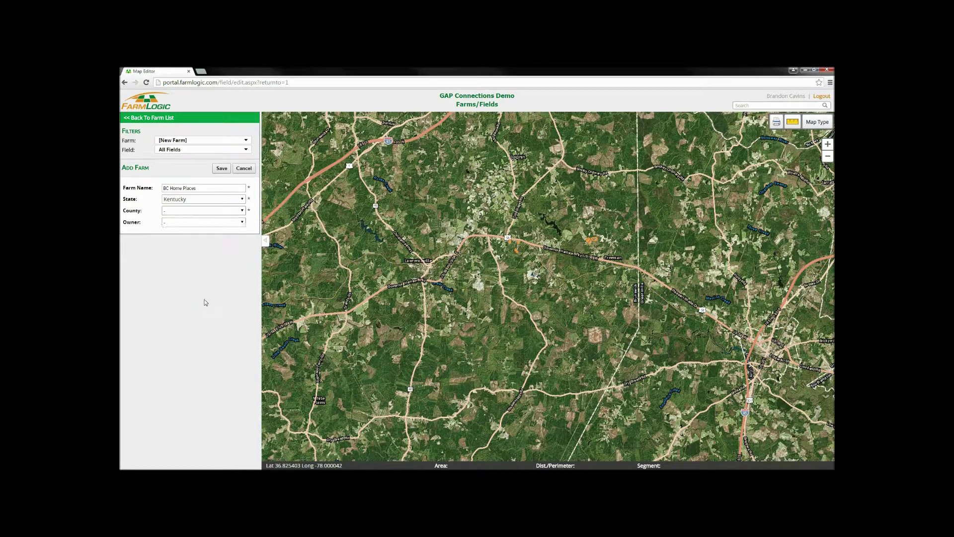
{"action": "left_click", "coordinate": [222, 168]}
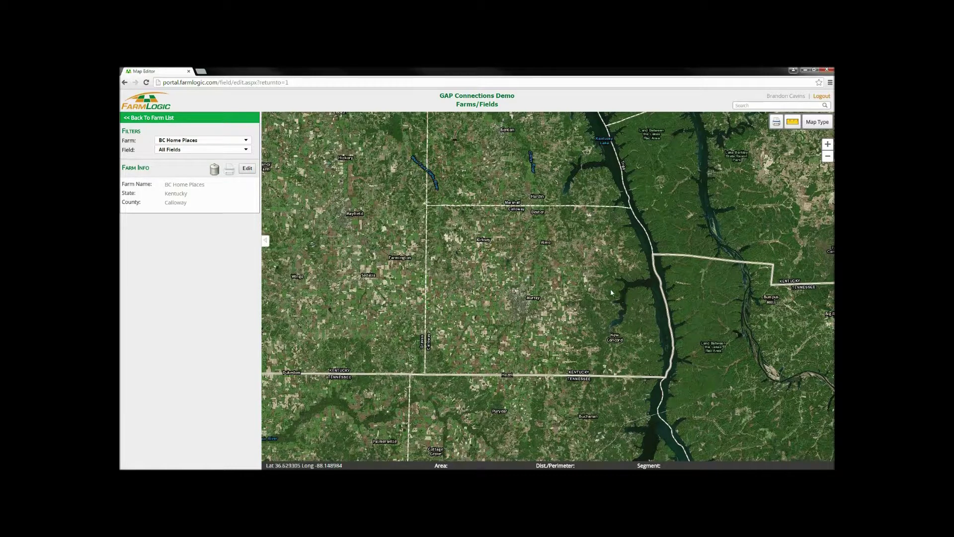
Add Field 1 to BC Home Places with FSA farm number 2122, tract number 2345 and field number 1, and save it.
{"action": "left_click", "coordinate": [246, 150]}
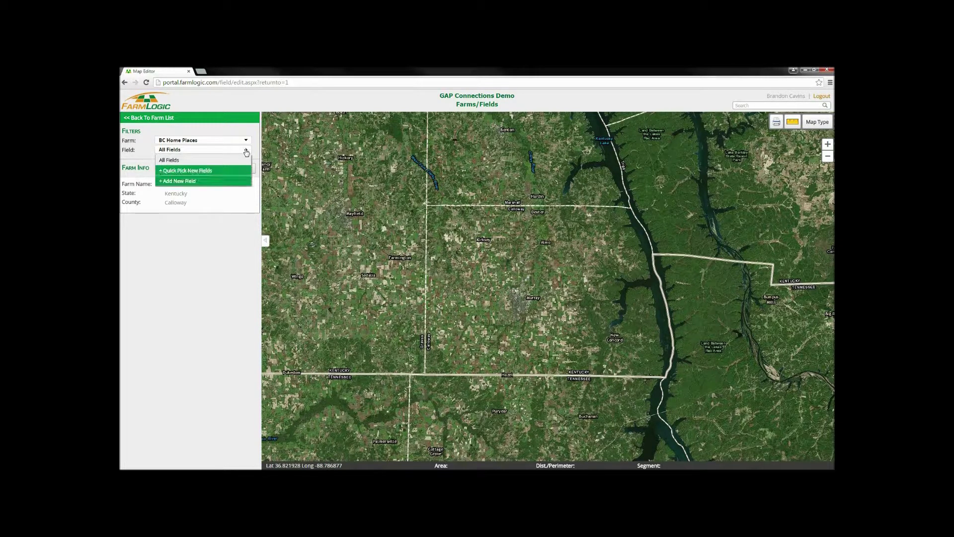
{"action": "left_click", "coordinate": [206, 183]}
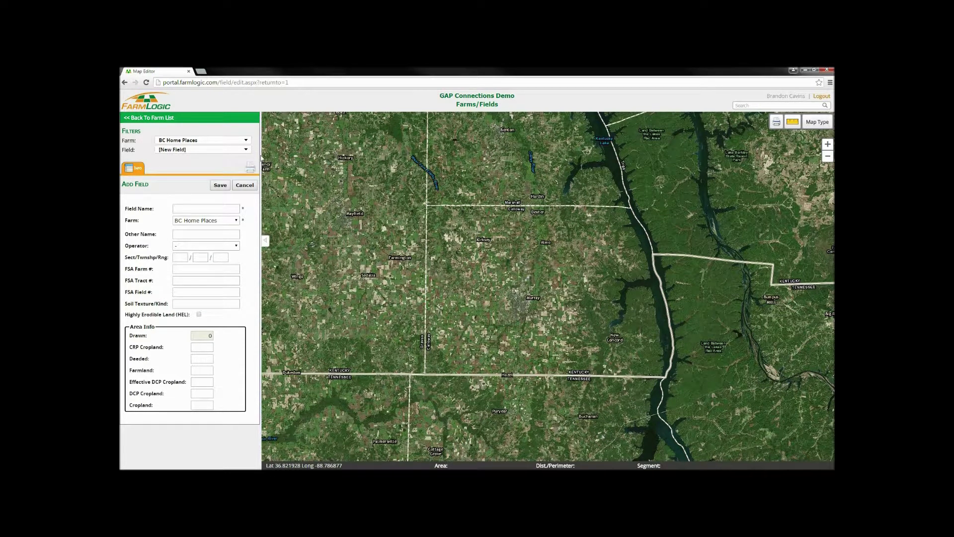
{"action": "type", "text": "Field 1"}
{"action": "left_click", "coordinate": [201, 257]}
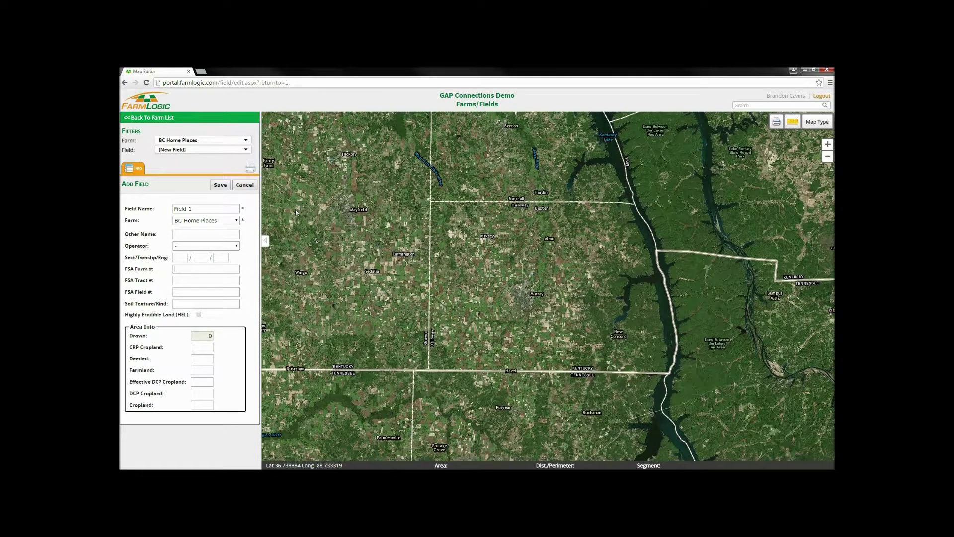
{"action": "type", "text": "2122"}
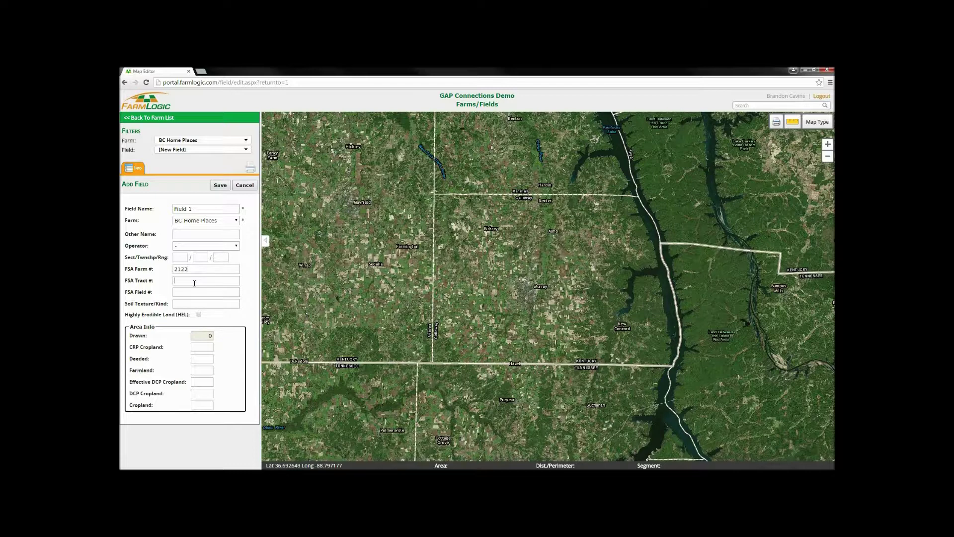
{"action": "type", "text": "2345"}
{"action": "left_click", "coordinate": [209, 293]}
{"action": "type", "text": "1"}
{"action": "left_click", "coordinate": [217, 187]}
Create Field 1's boundary with Quick Pick on the field between KY-80 and Kays Rd, adjust its northern edge, and save it.
{"action": "left_click", "coordinate": [211, 186]}
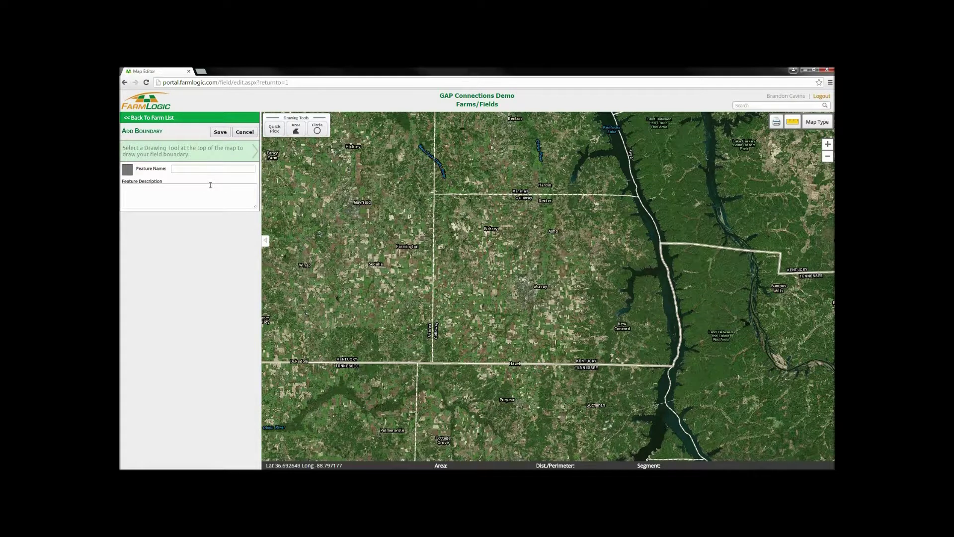
{"action": "scroll", "coordinate": [537, 279], "scroll_direction": "up", "scroll_amount": 1}
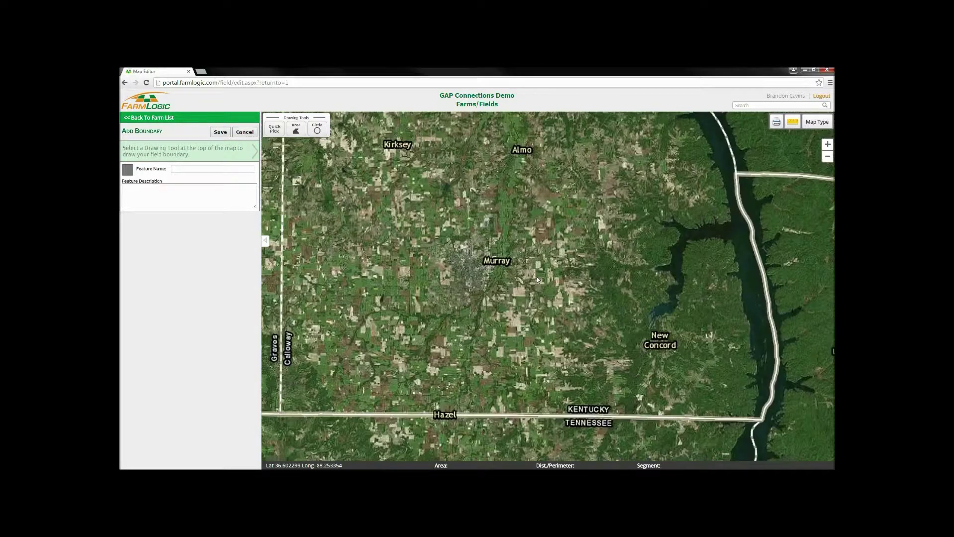
{"action": "scroll", "coordinate": [537, 276], "scroll_direction": "up", "scroll_amount": 3}
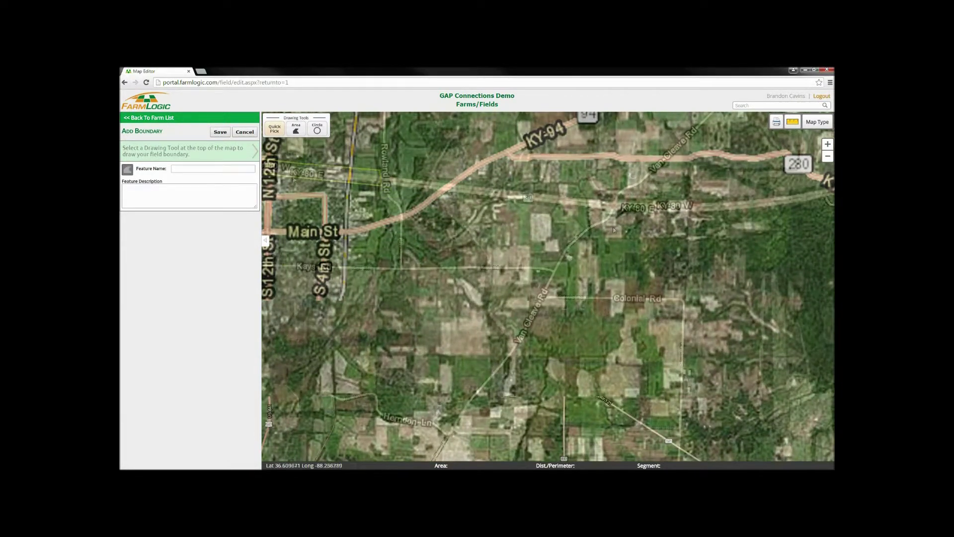
{"action": "left_click", "coordinate": [274, 128]}
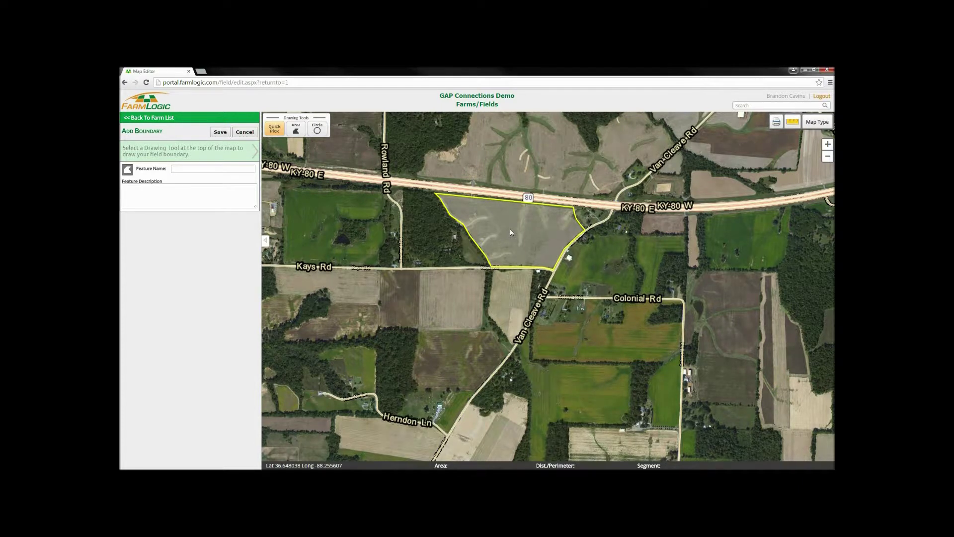
{"action": "left_click", "coordinate": [511, 231]}
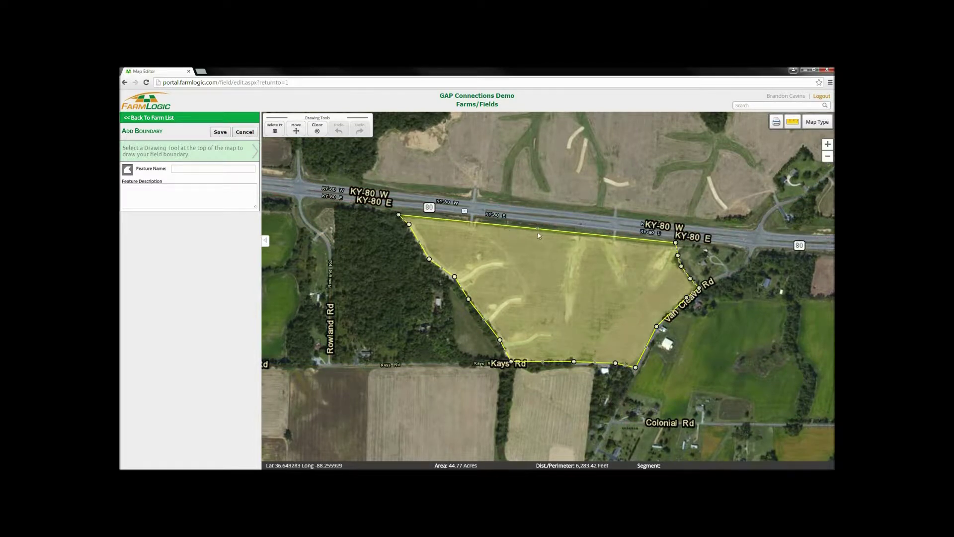
{"action": "mouse_move", "coordinate": [537, 229]}
{"action": "left_mouse_down"}
{"action": "mouse_move", "coordinate": [530, 257]}
{"action": "mouse_move", "coordinate": [530, 232]}
{"action": "left_mouse_up"}
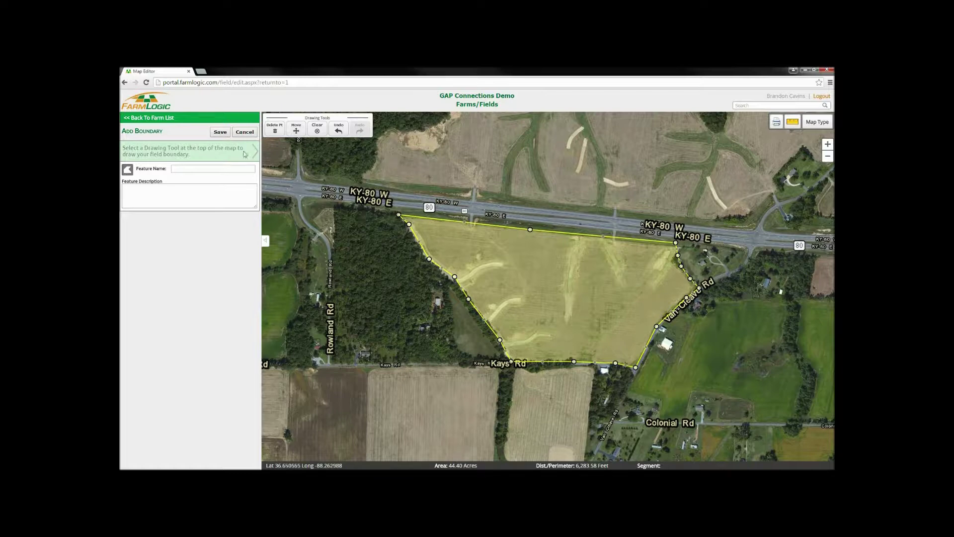
{"action": "left_click", "coordinate": [220, 132]}
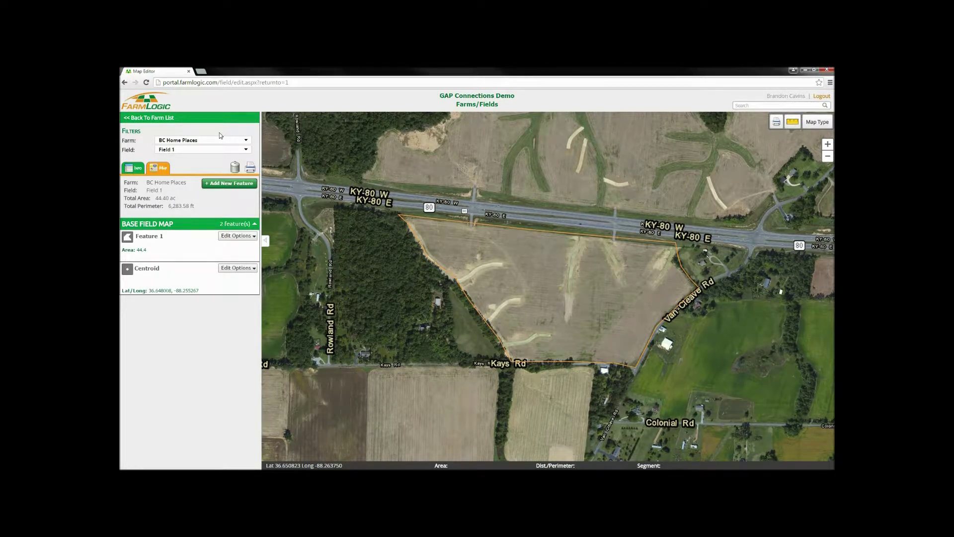
Add a second field named Field 2 to BC Home Places and save it.
{"action": "left_click", "coordinate": [245, 152]}
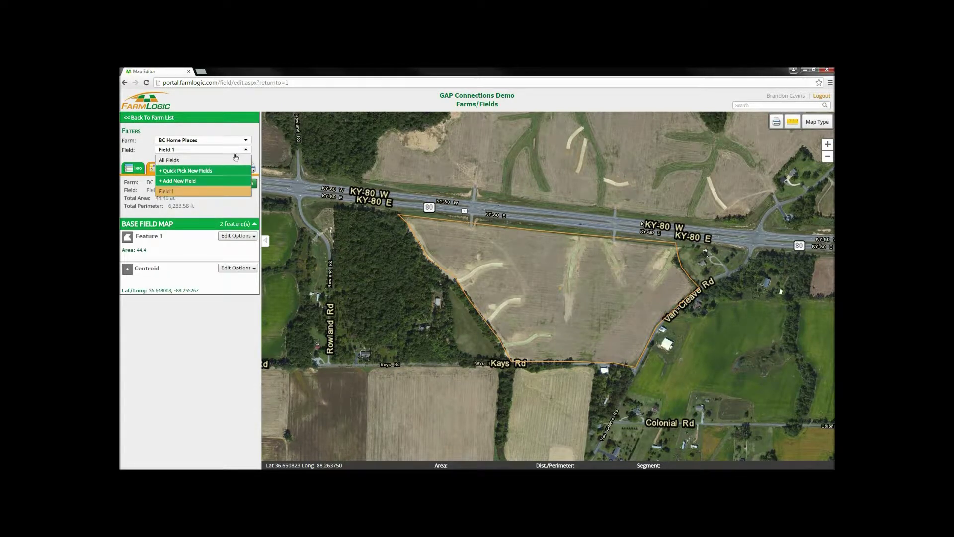
{"action": "left_click", "coordinate": [206, 183]}
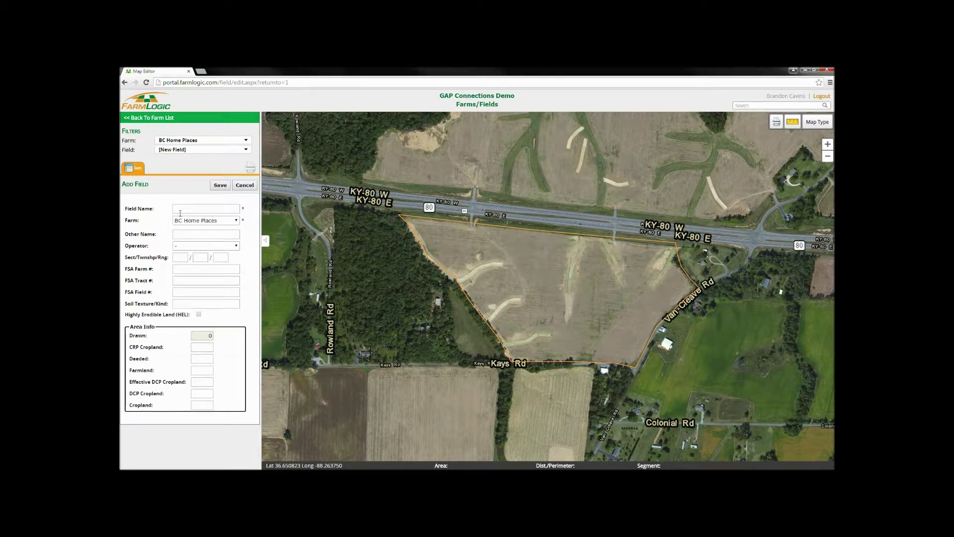
{"action": "type", "text": "Field 2"}
{"action": "left_click", "coordinate": [218, 186]}
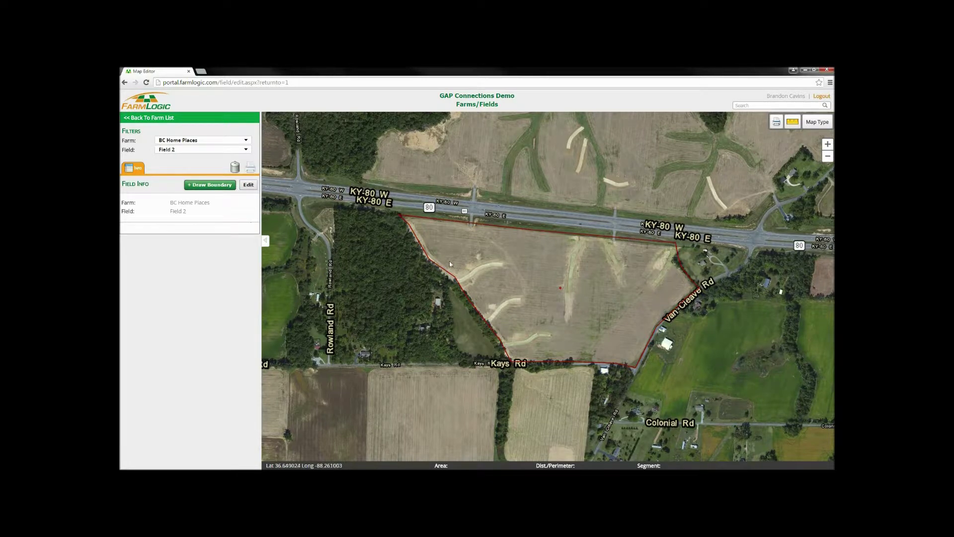
Pick Field 2's boundary with Quick Pick on the narrow field just south of Field 1, below Kays Rd.
{"action": "left_click_drag", "start_coordinate": [416, 295], "coordinate": [403, 226]}
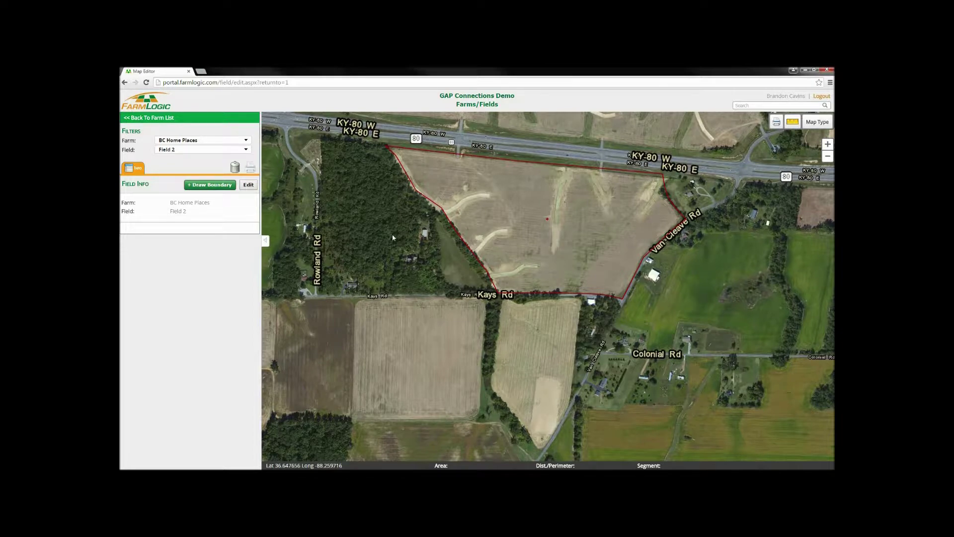
{"action": "scroll", "coordinate": [404, 231], "scroll_direction": "down", "scroll_amount": 1}
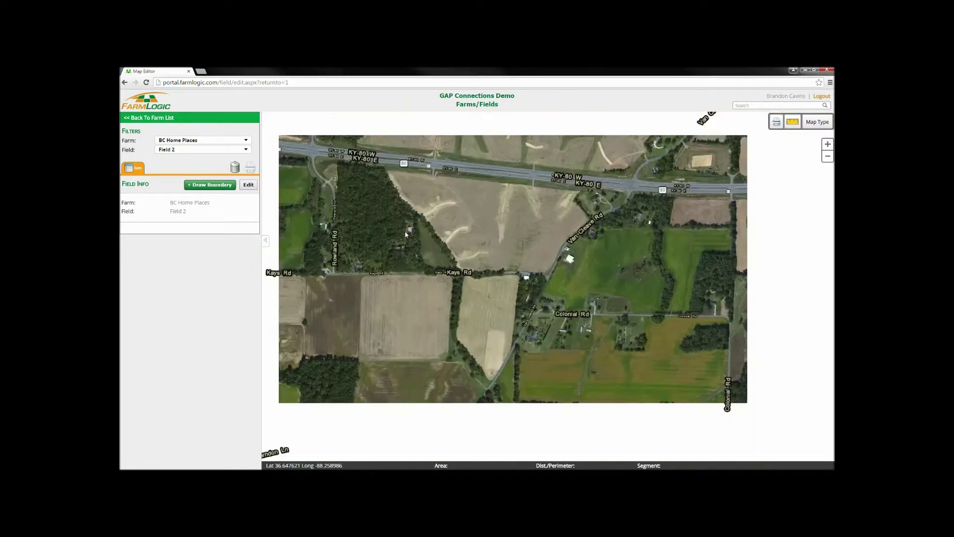
{"action": "left_click", "coordinate": [213, 186]}
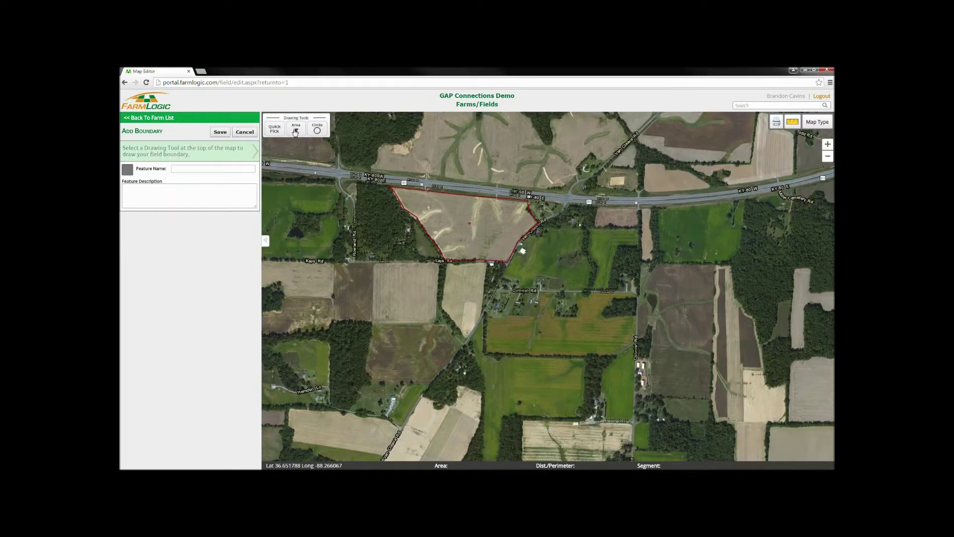
{"action": "left_click", "coordinate": [274, 128]}
{"action": "left_click", "coordinate": [463, 305]}
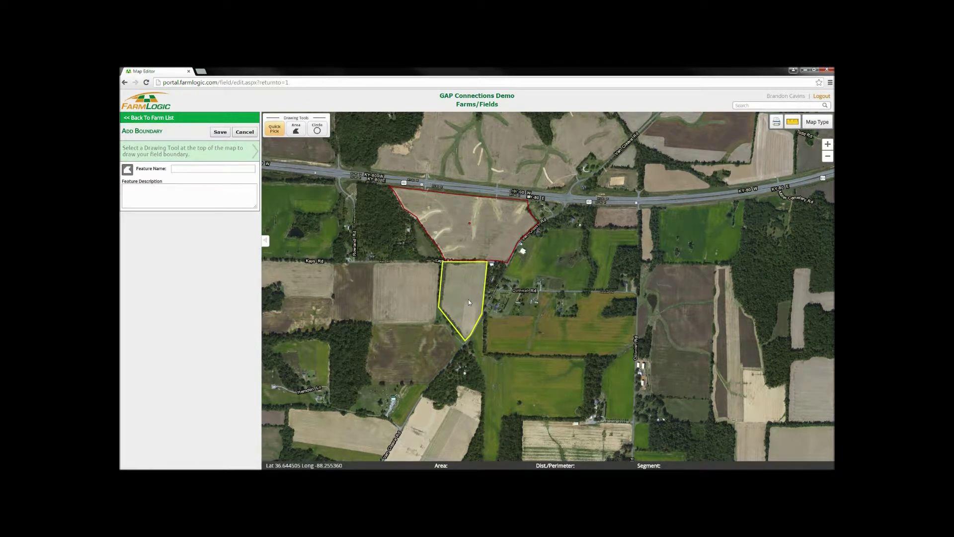
{"action": "left_click", "coordinate": [468, 301]}
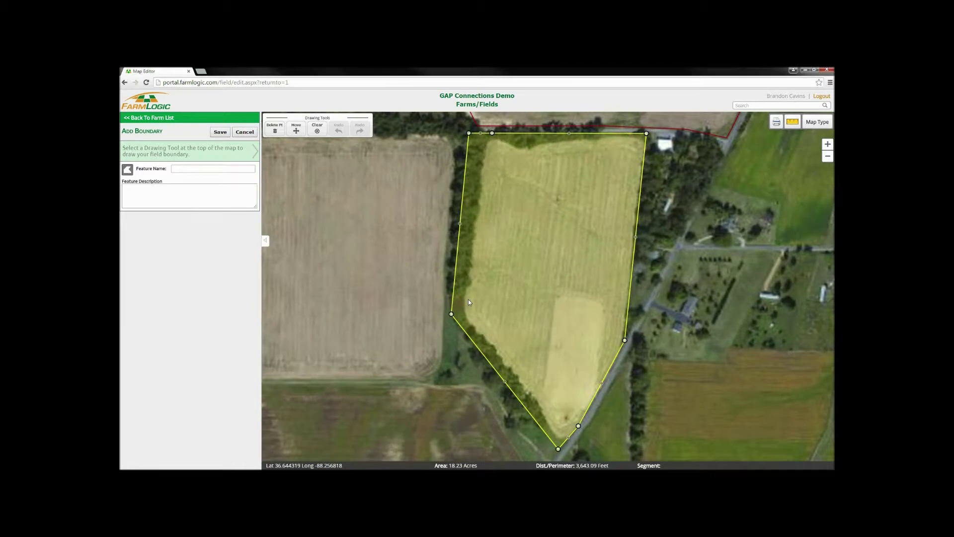
Reshape Field 2's western, southern and northern boundary points to exclude the tree lines, and save the boundary.
{"action": "left_click_drag", "start_coordinate": [452, 316], "coordinate": [463, 313]}
{"action": "left_click_drag", "start_coordinate": [558, 450], "coordinate": [560, 440]}
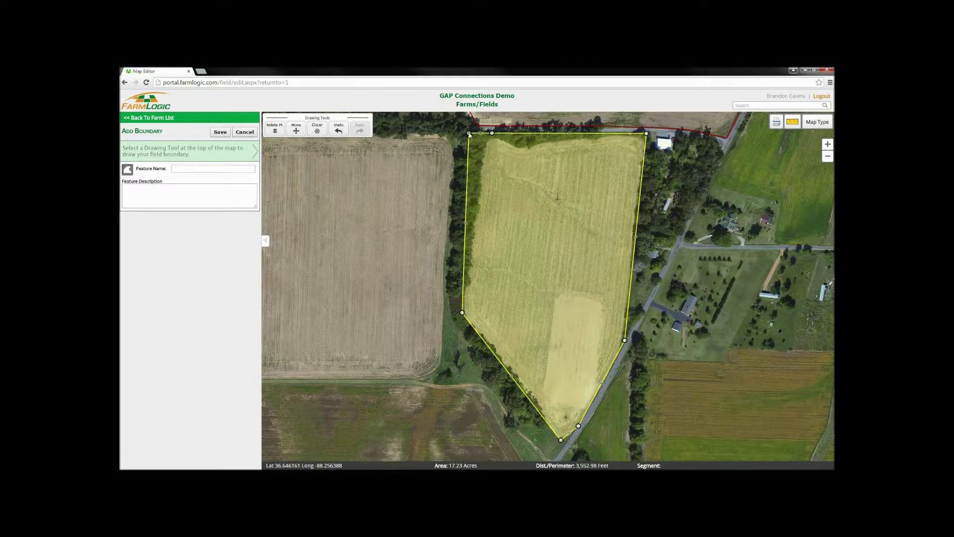
{"action": "left_click_drag", "start_coordinate": [475, 139], "coordinate": [507, 179]}
{"action": "left_click_drag", "start_coordinate": [578, 177], "coordinate": [537, 188]}
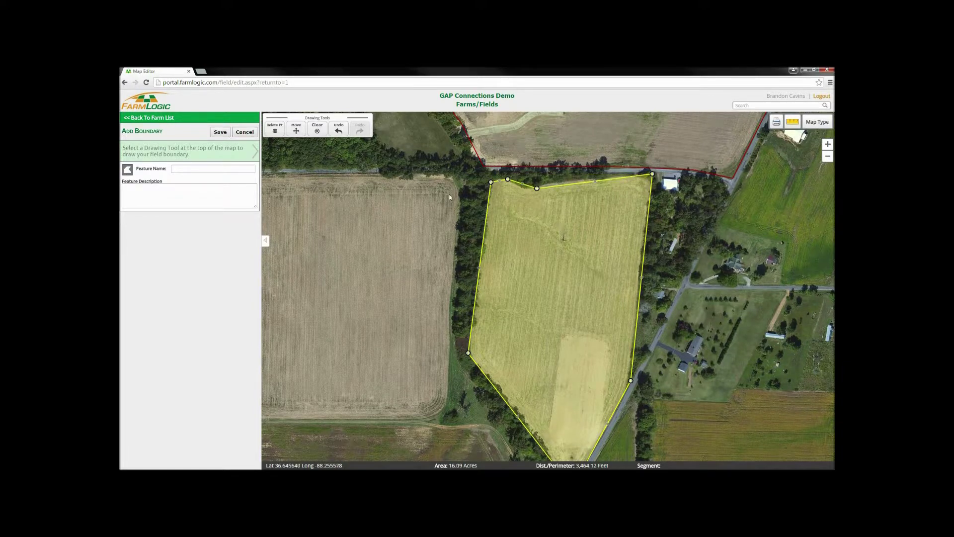
{"action": "left_click", "coordinate": [220, 132]}
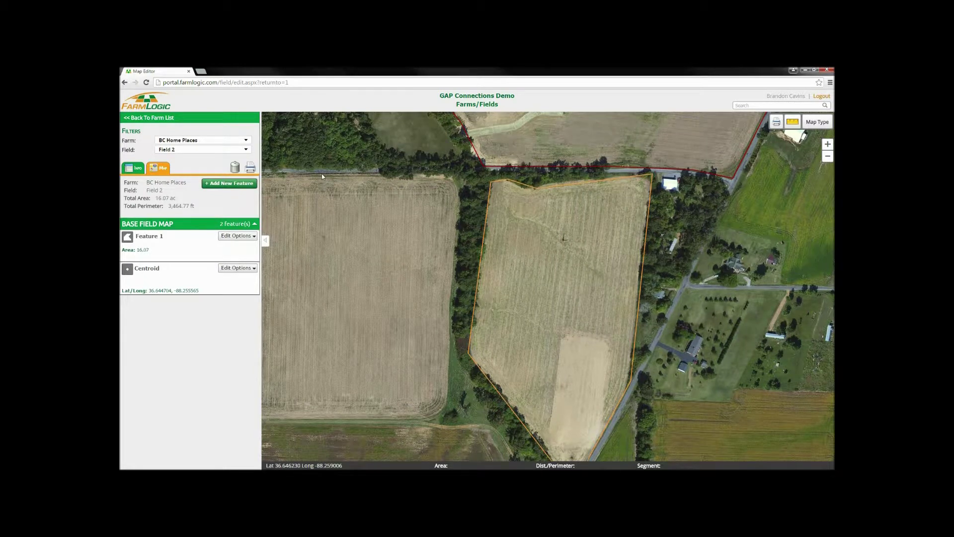
Add the crop Tobacco, Dark Fired to the crops list with its default friendly name and save it.
{"action": "left_click", "coordinate": [156, 118]}
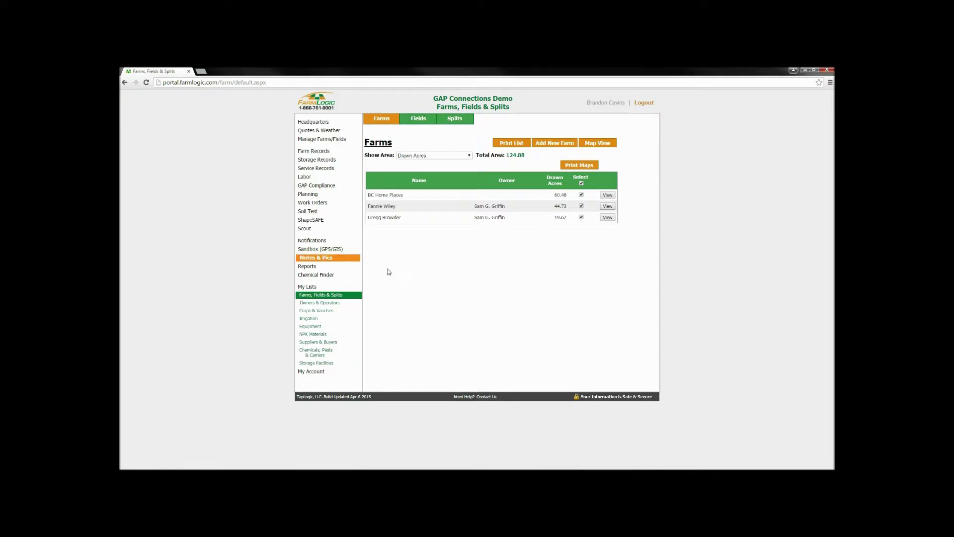
{"action": "left_click", "coordinate": [317, 311]}
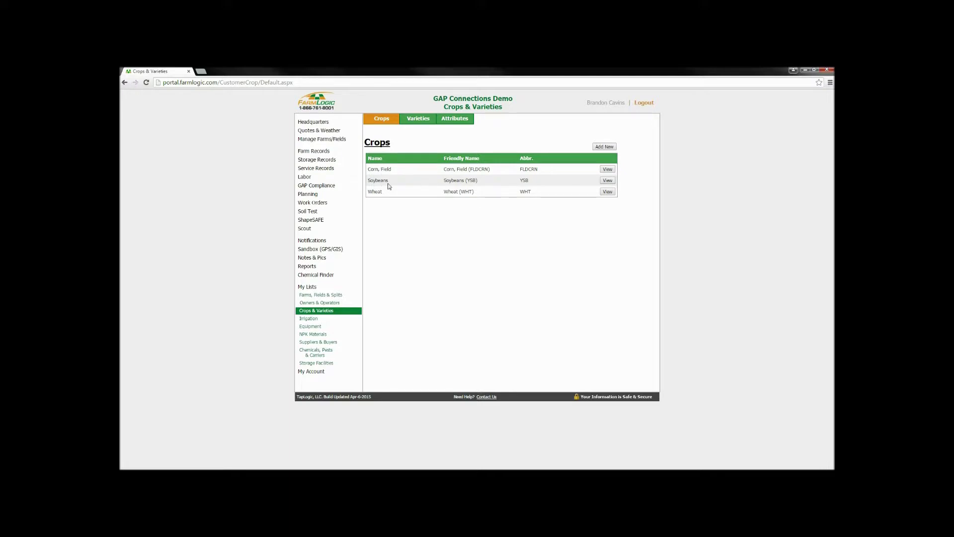
{"action": "left_click", "coordinate": [603, 147]}
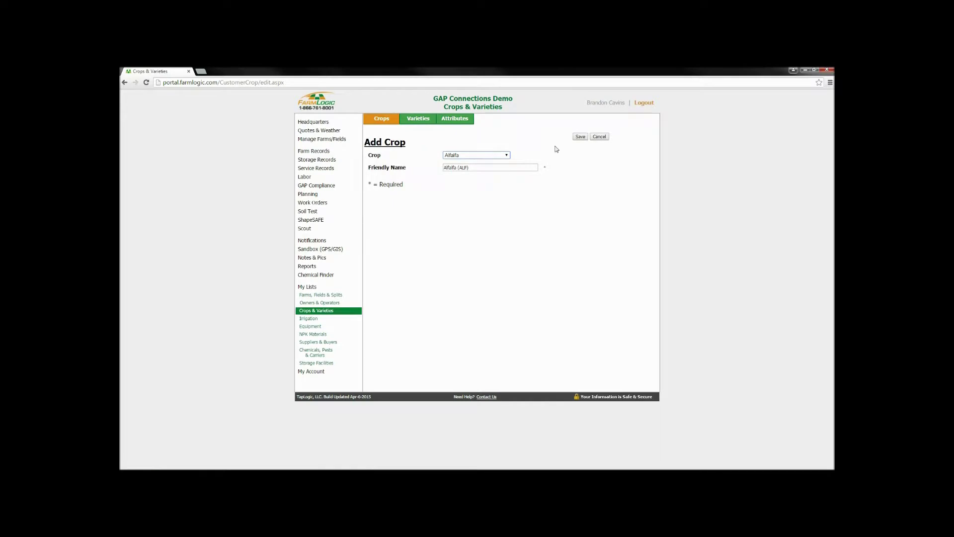
{"action": "left_click", "coordinate": [507, 155]}
{"action": "type", "text": "to"}
{"action": "key", "text": "Down"}
{"action": "key", "text": "Down"}
{"action": "key", "text": "Down"}
{"action": "key", "text": "Down"}
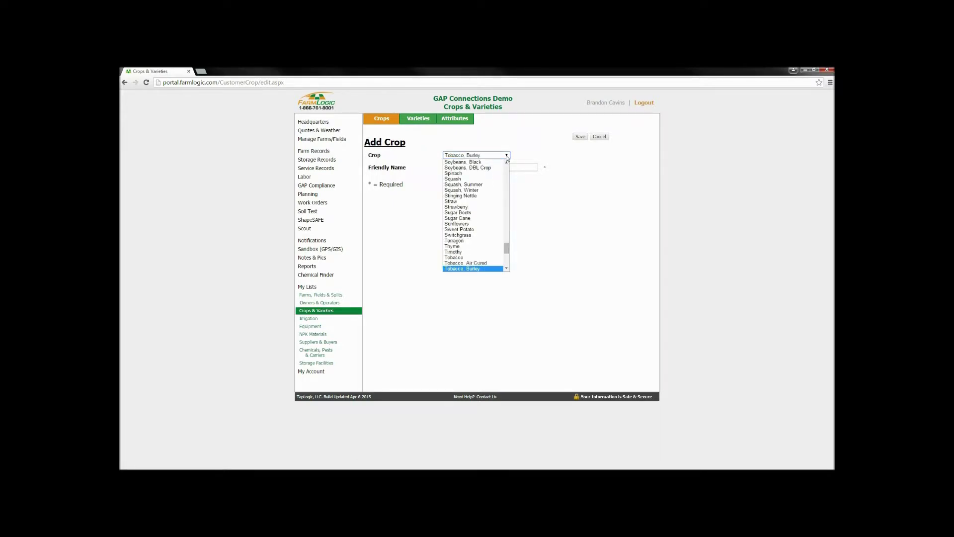
{"action": "key", "text": "Up"}
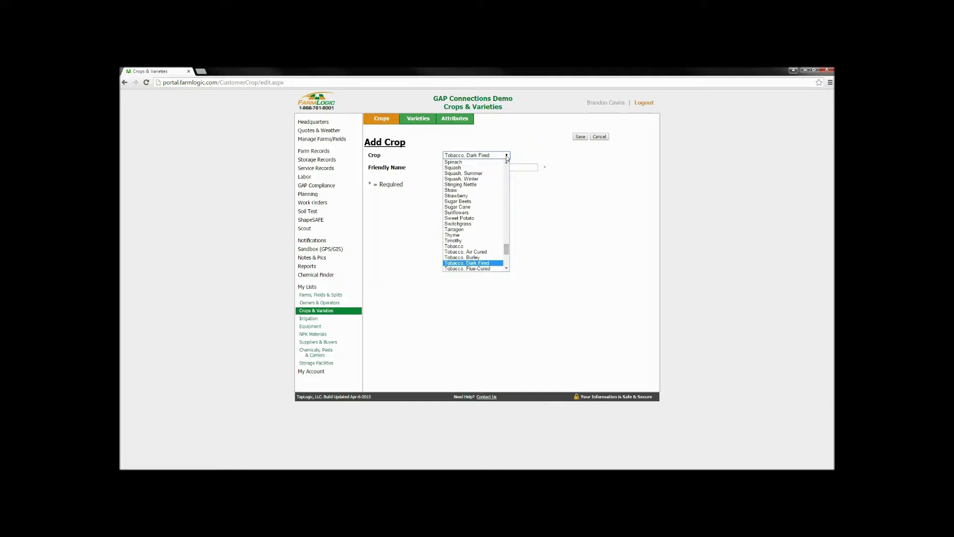
{"action": "key", "text": "Return"}
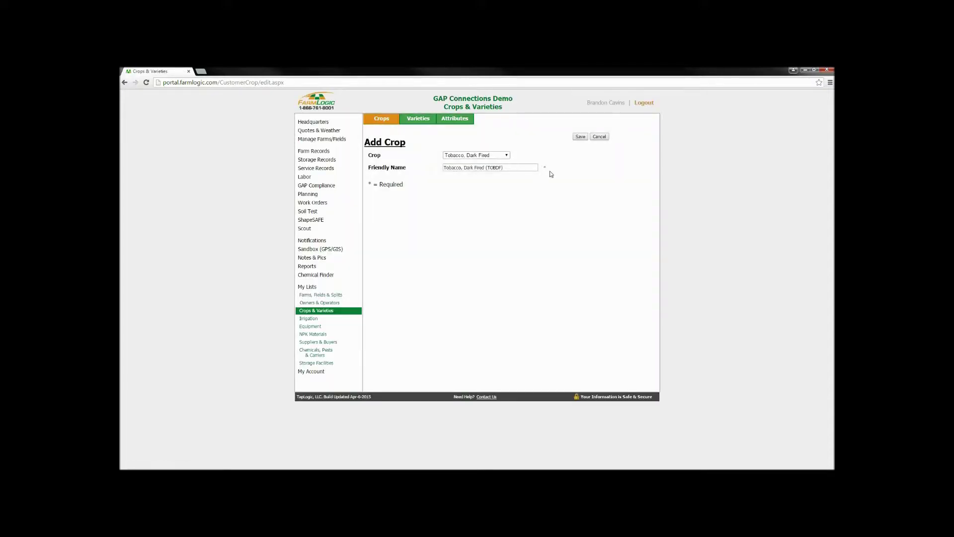
{"action": "left_click", "coordinate": [580, 137]}
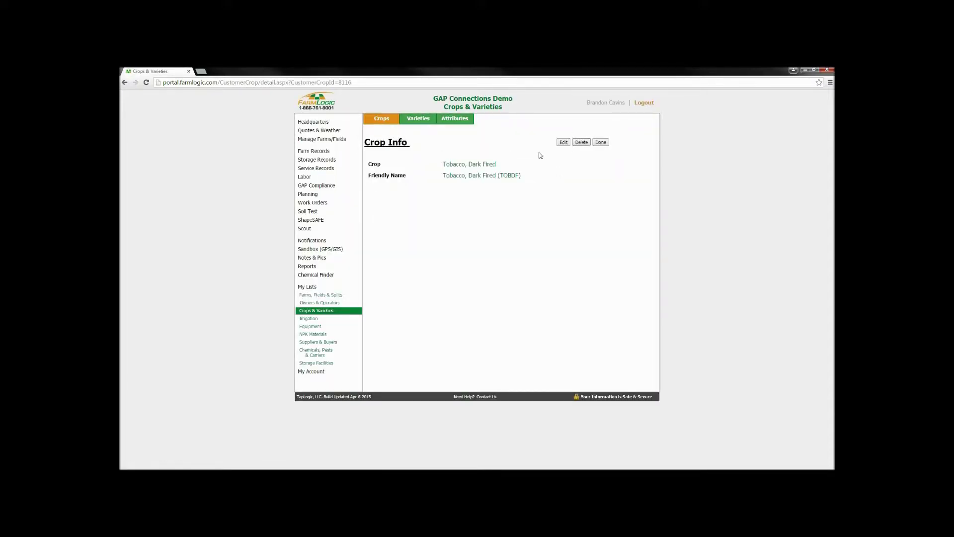
{"action": "left_click", "coordinate": [601, 143]}
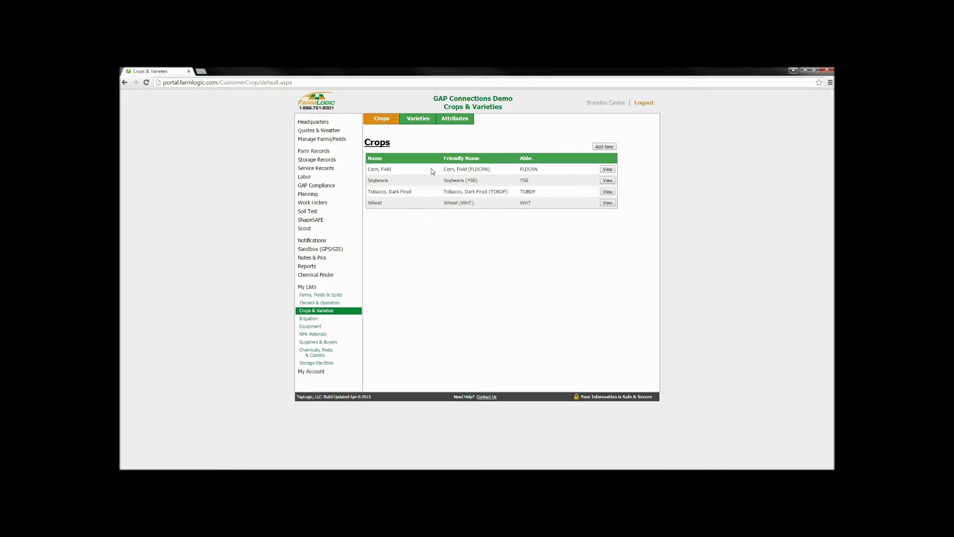
Add a variety named D-14 for the Tobacco, Dark Fired crop and save it.
{"action": "left_click", "coordinate": [421, 122]}
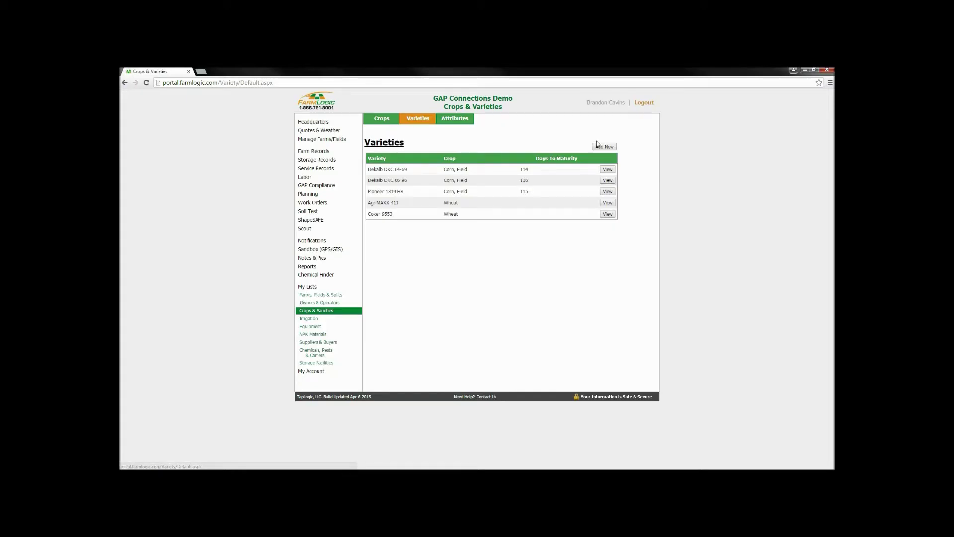
{"action": "left_click", "coordinate": [602, 147]}
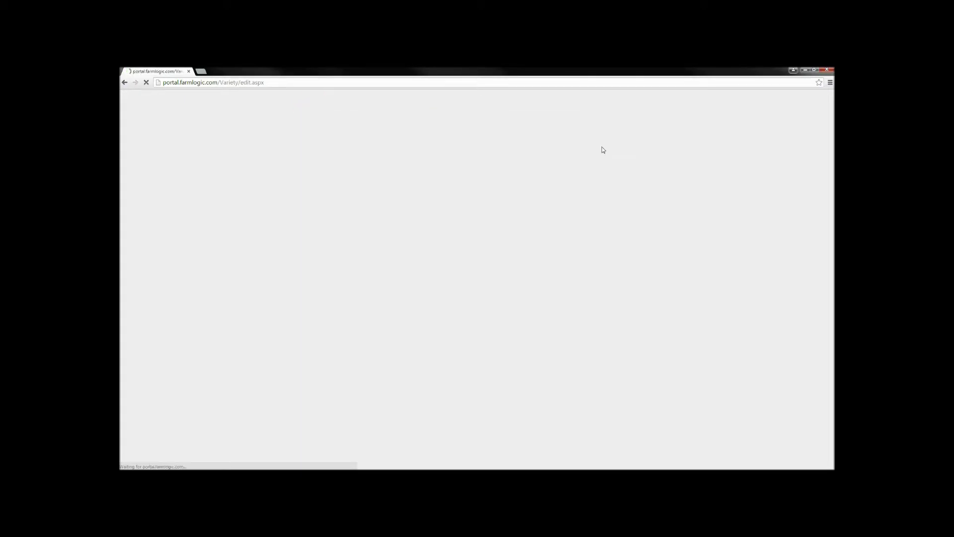
{"action": "left_click", "coordinate": [494, 174]}
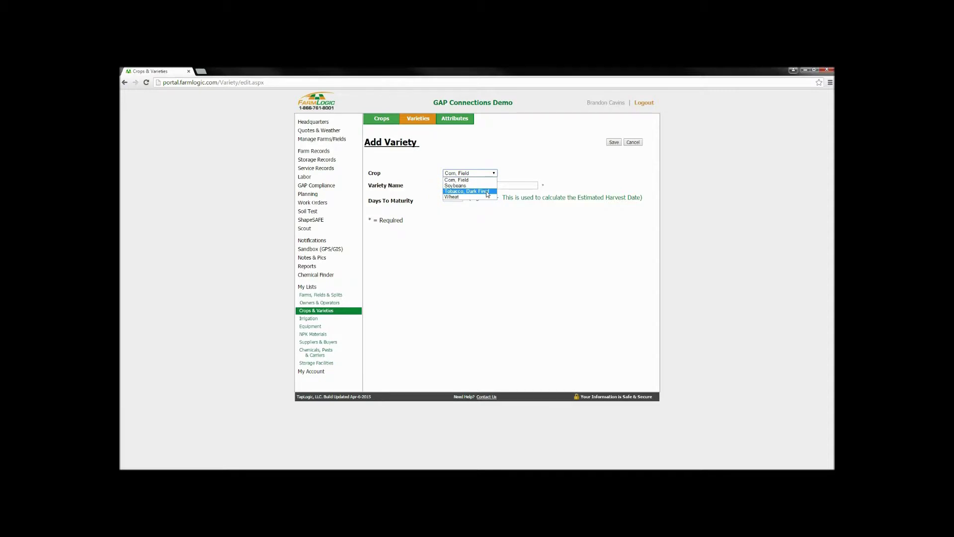
{"action": "left_click", "coordinate": [487, 193]}
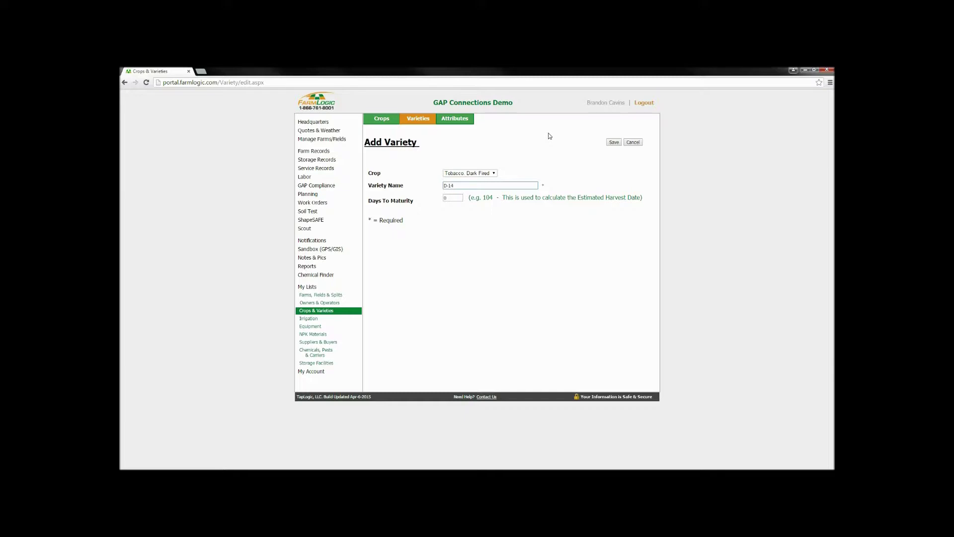
{"action": "left_click", "coordinate": [614, 143]}
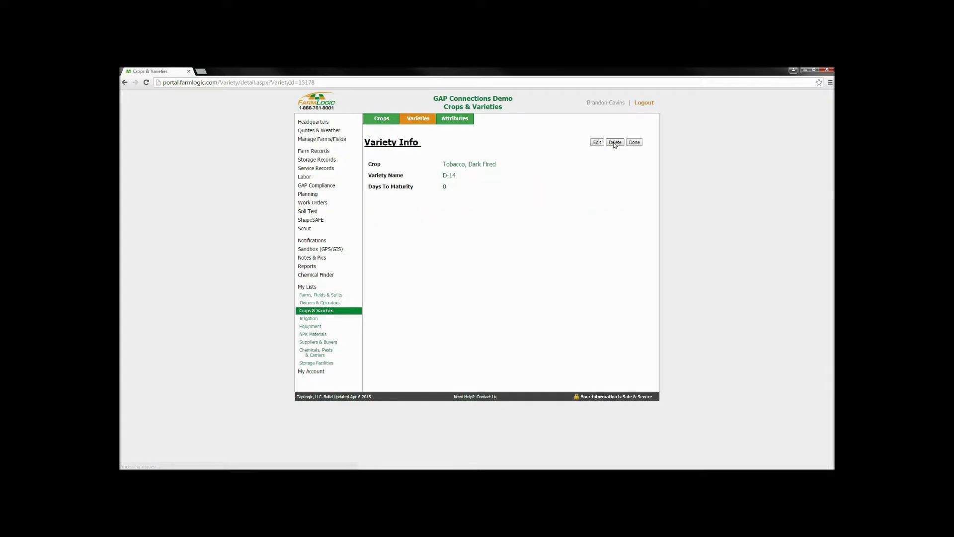
{"action": "left_click", "coordinate": [636, 143]}
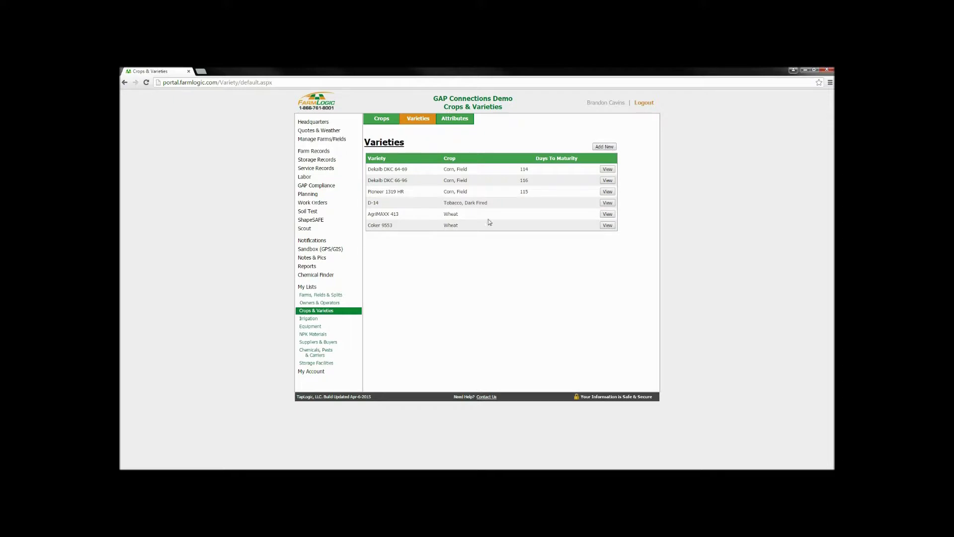
Review the tillage and planting equipment lists and the filter type options in a blank planting equipment form.
{"action": "left_click", "coordinate": [314, 328]}
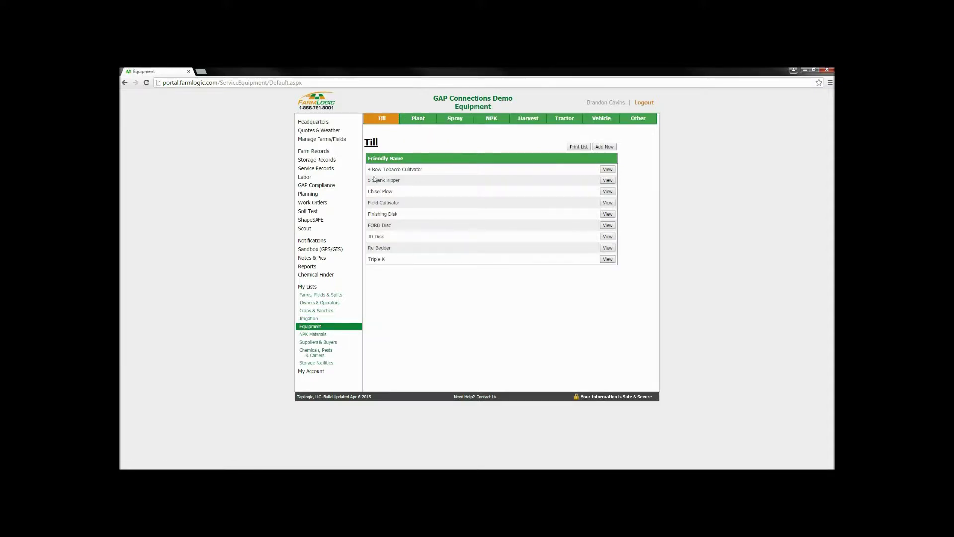
{"action": "left_click", "coordinate": [421, 119]}
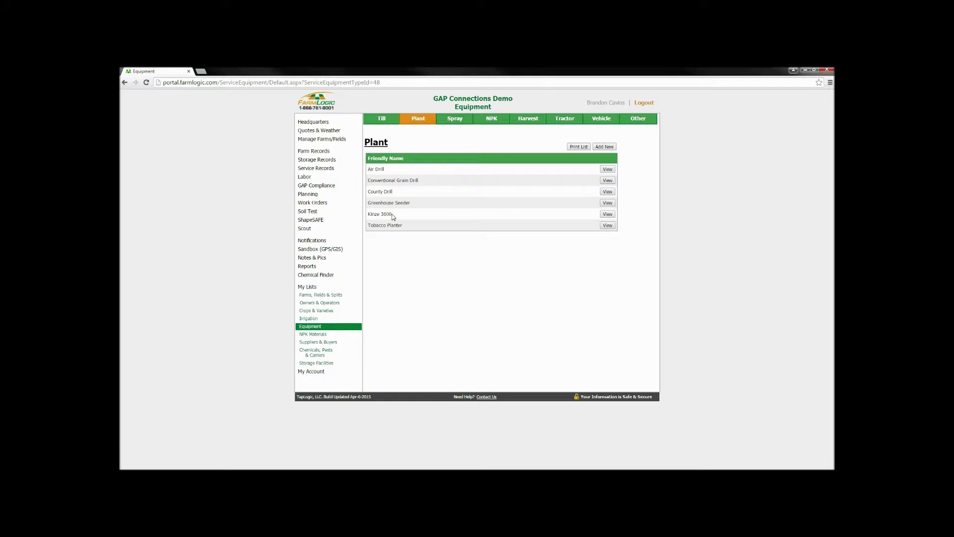
{"action": "left_click", "coordinate": [604, 147]}
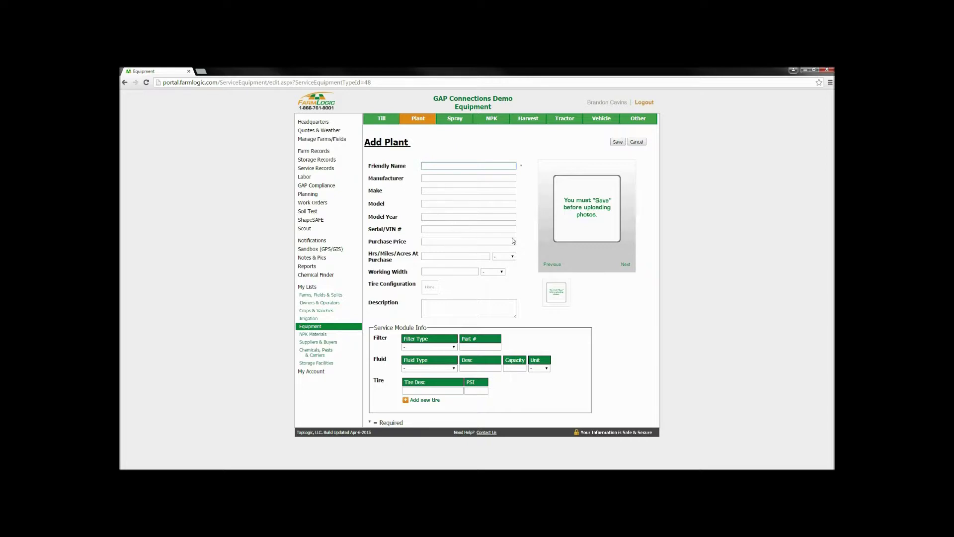
{"action": "left_click", "coordinate": [454, 347]}
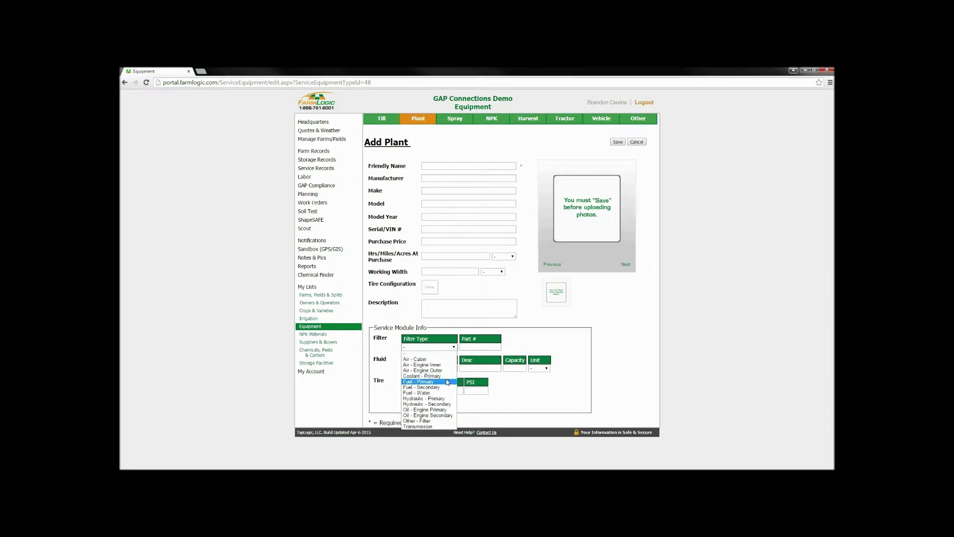
{"action": "left_click", "coordinate": [439, 304]}
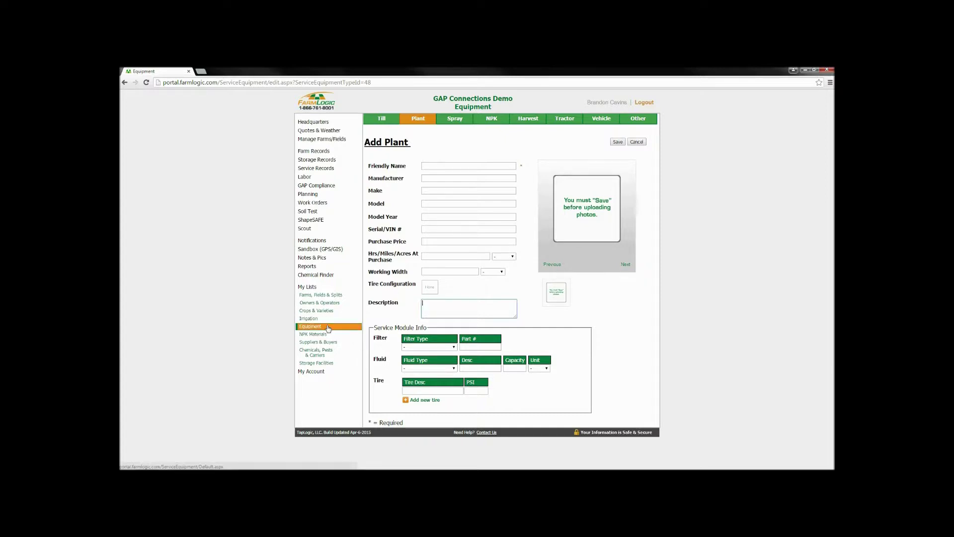
Add Ridomil Gold SL from the chemical database to the chemicals list and save it.
{"action": "left_click", "coordinate": [311, 354]}
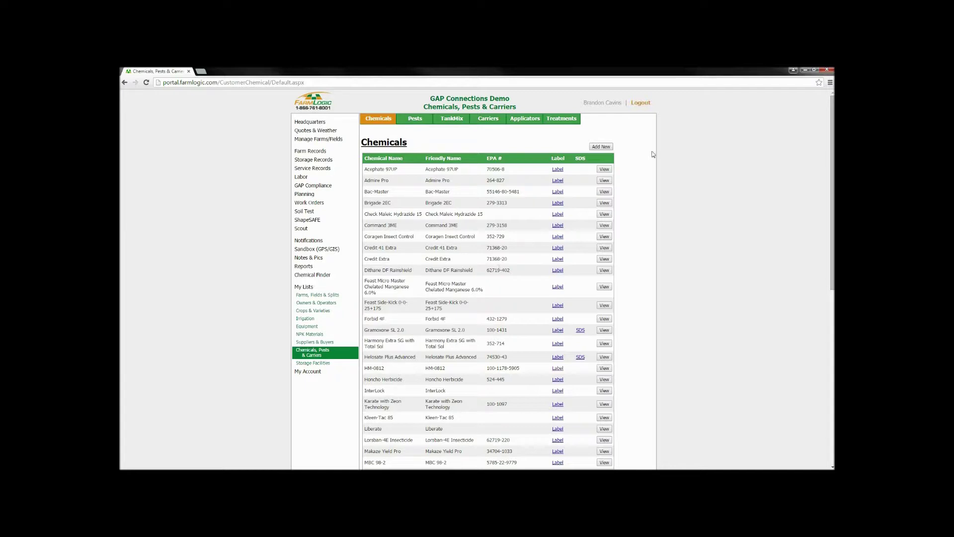
{"action": "left_click", "coordinate": [598, 147]}
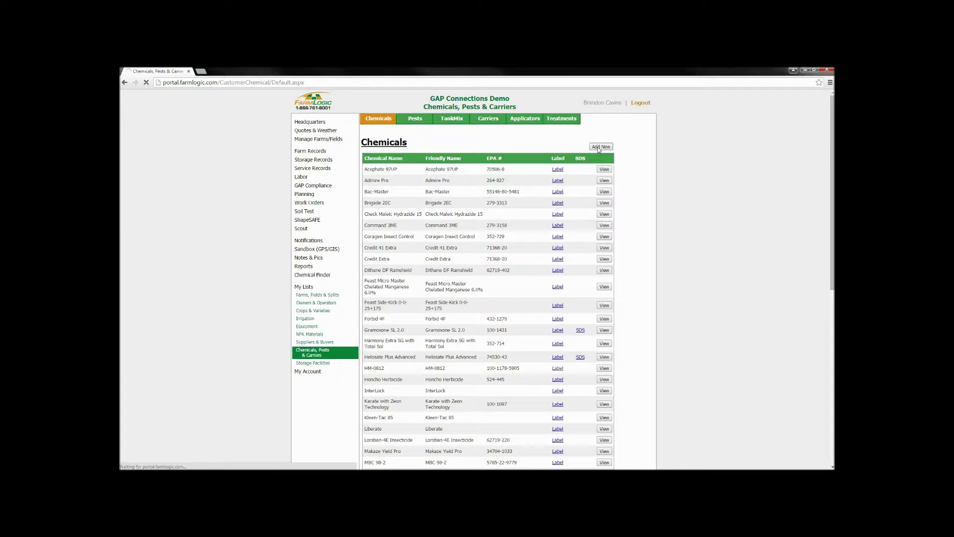
{"action": "left_click", "coordinate": [570, 177]}
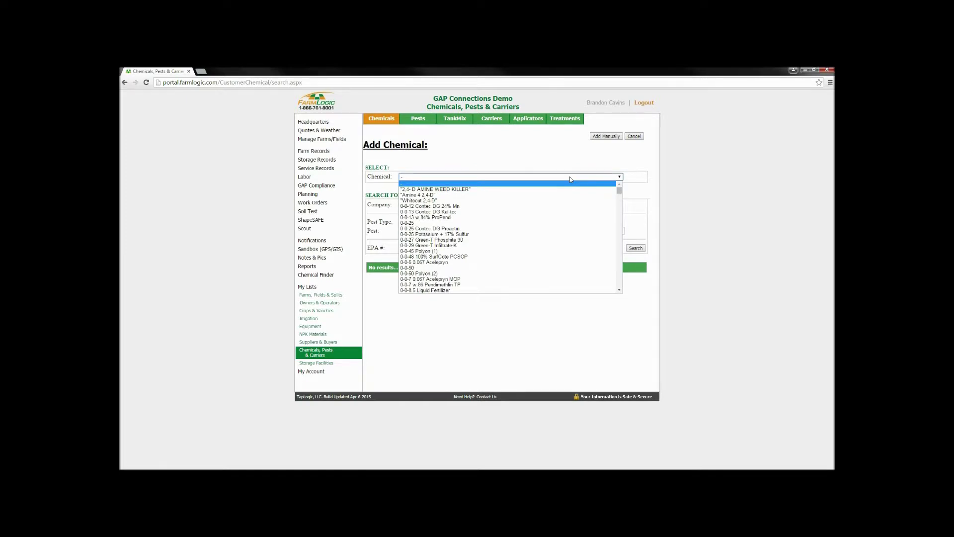
{"action": "type", "text": "rid"}
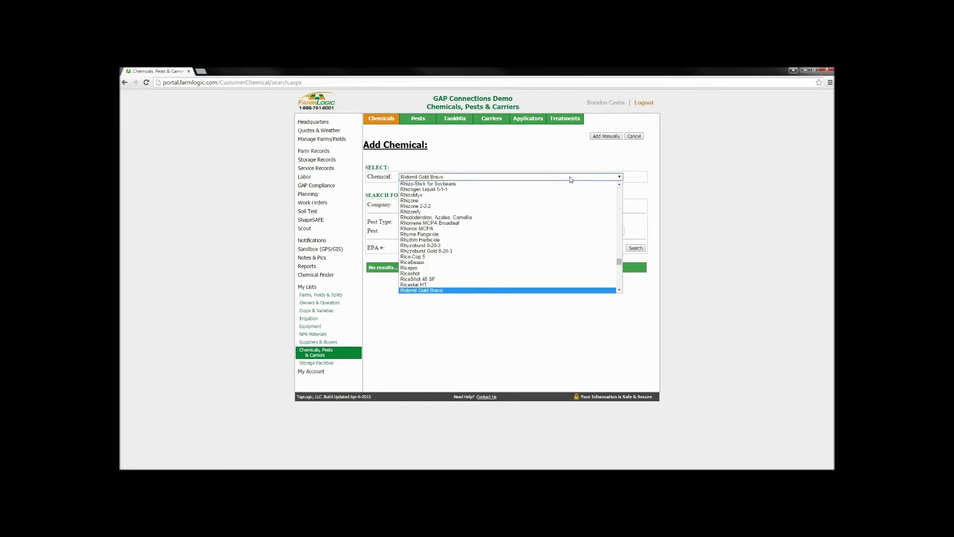
{"action": "key", "text": "Down"}
{"action": "key", "text": "Down"}
{"action": "key", "text": "Down"}
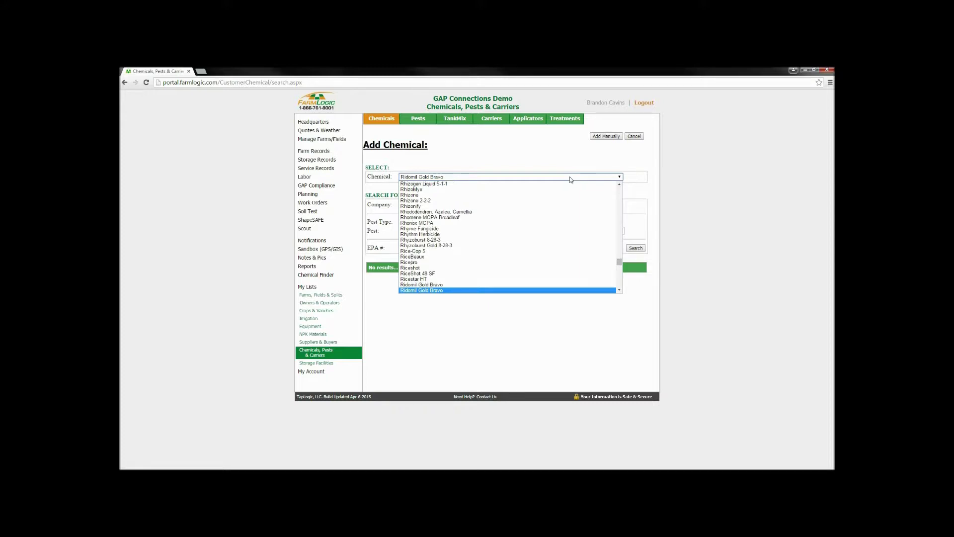
{"action": "key", "text": "Down"}
{"action": "key", "text": "Down"}
{"action": "key", "text": "Down"}
{"action": "key", "text": "Down"}
{"action": "key", "text": "Down"}
{"action": "key", "text": "Down"}
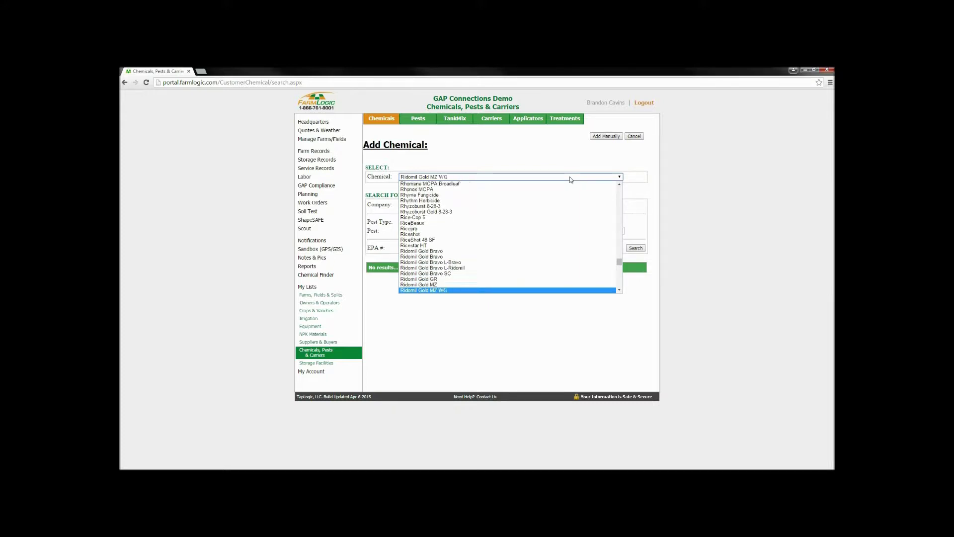
{"action": "key", "text": "Down"}
{"action": "key", "text": "Down"}
{"action": "key", "text": "Down"}
{"action": "key", "text": "Up"}
{"action": "key", "text": "Up"}
{"action": "key", "text": "Up"}
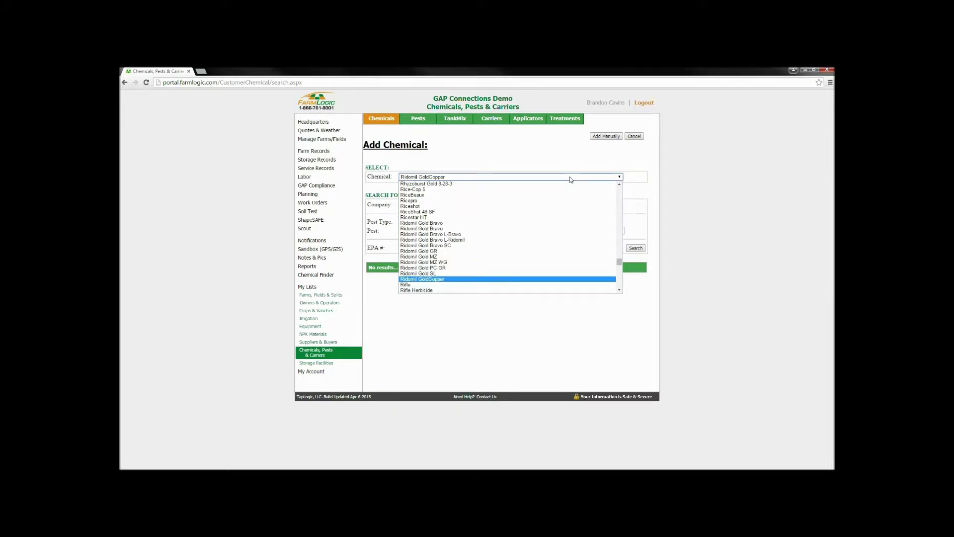
{"action": "key", "text": "Return"}
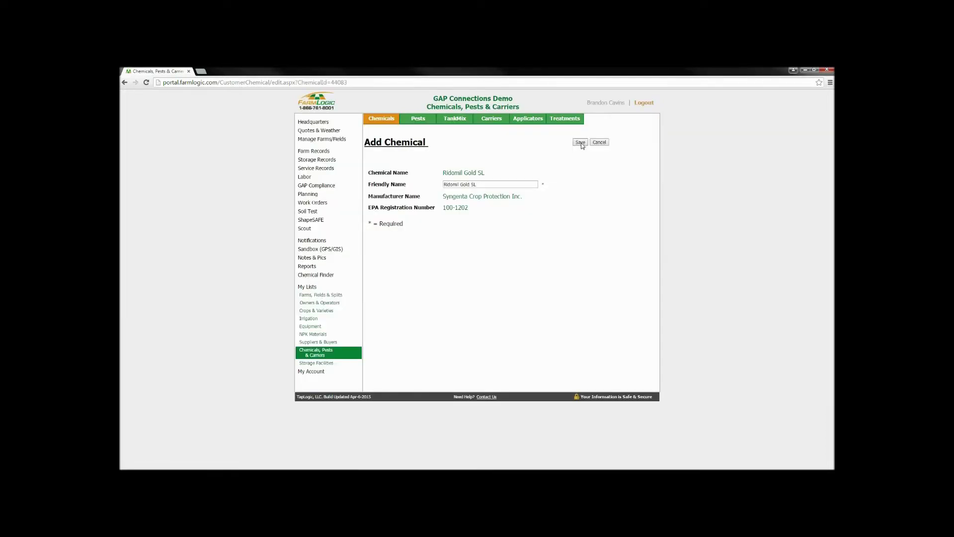
{"action": "left_click", "coordinate": [581, 143]}
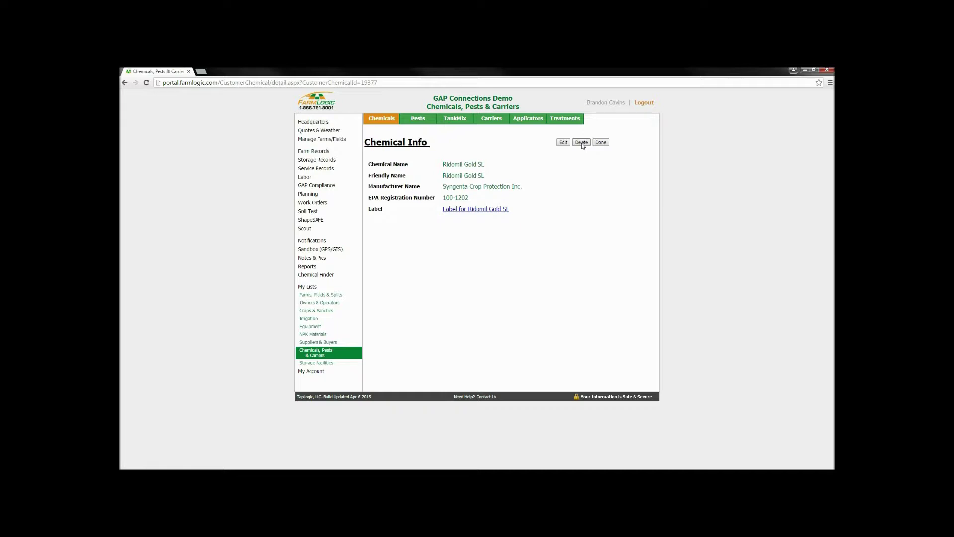
View the product label for Ridomil Gold SL and look through the full chemicals list.
{"action": "left_click", "coordinate": [475, 209]}
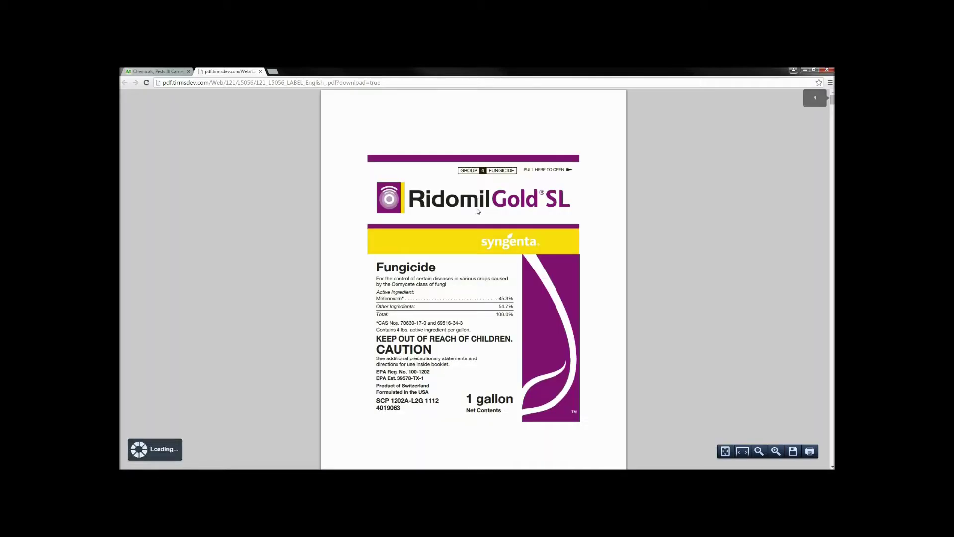
{"action": "scroll", "coordinate": [537, 209], "scroll_direction": "down", "scroll_amount": 3}
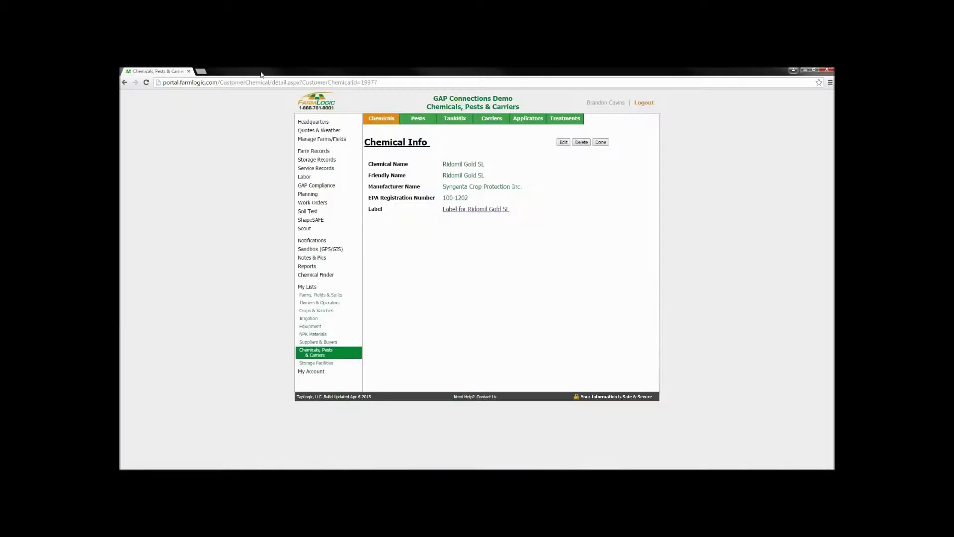
{"action": "left_click", "coordinate": [260, 71]}
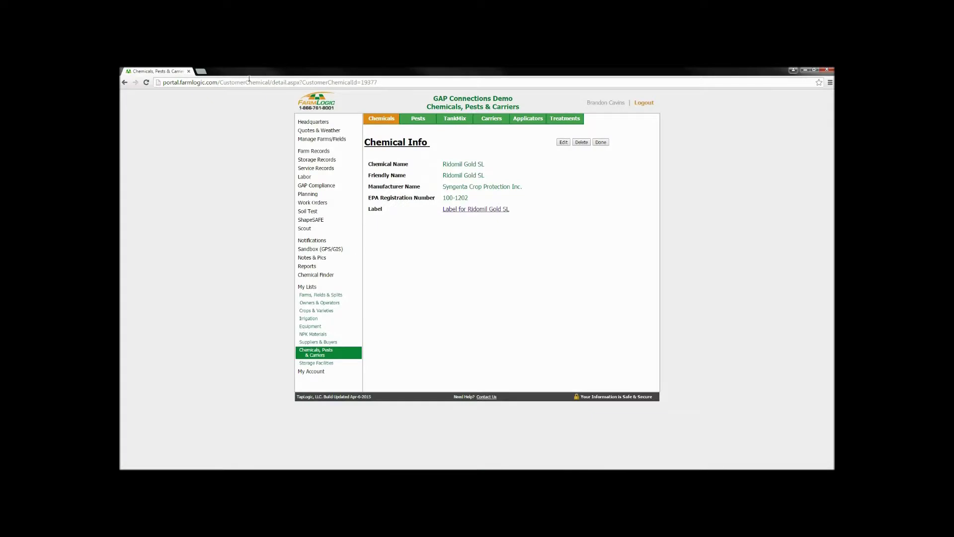
{"action": "left_click", "coordinate": [602, 144]}
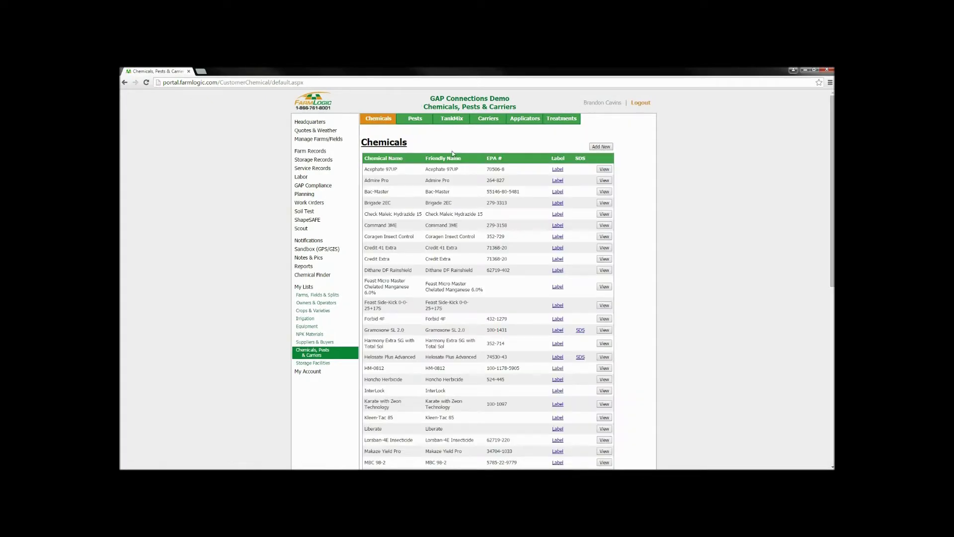
{"action": "scroll", "coordinate": [514, 198], "scroll_direction": "down", "scroll_amount": 6}
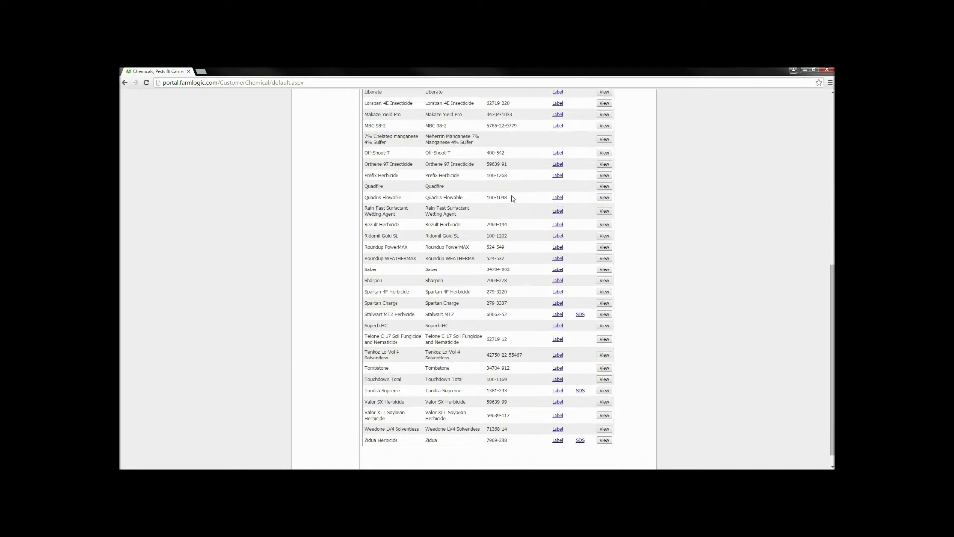
{"action": "scroll", "coordinate": [513, 199], "scroll_direction": "up", "scroll_amount": 6}
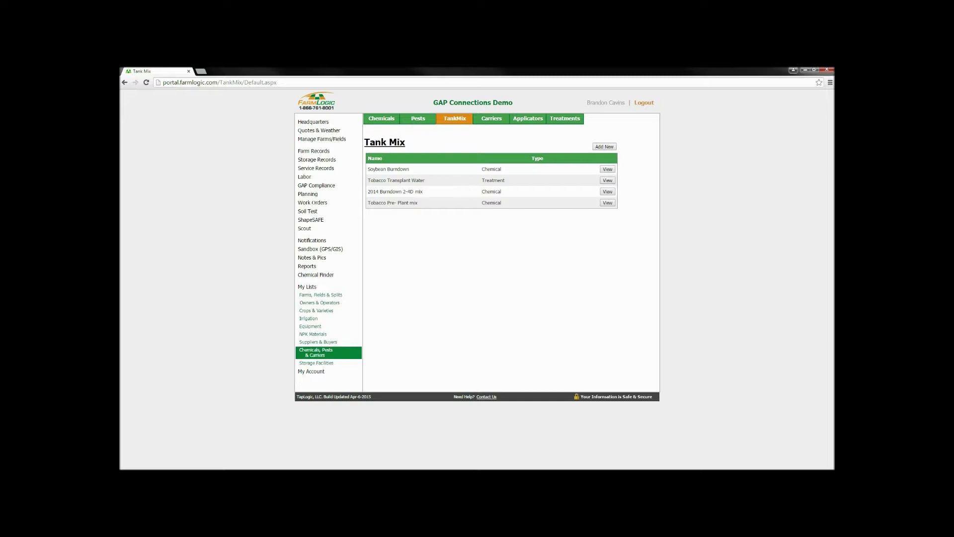
Open the employee list in the Labor section.
{"action": "left_click", "coordinate": [311, 179]}
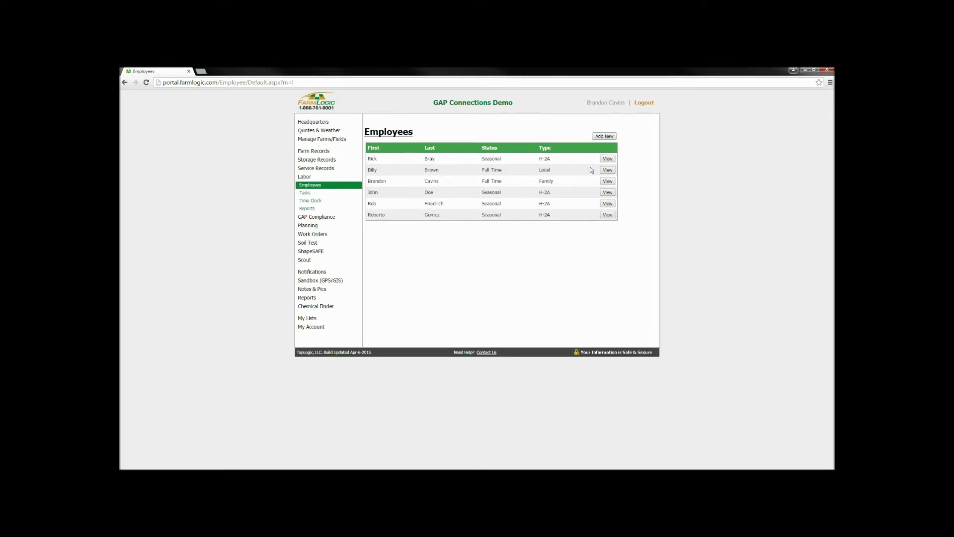
View the information record of the first employee in the list.
{"action": "left_click", "coordinate": [607, 159]}
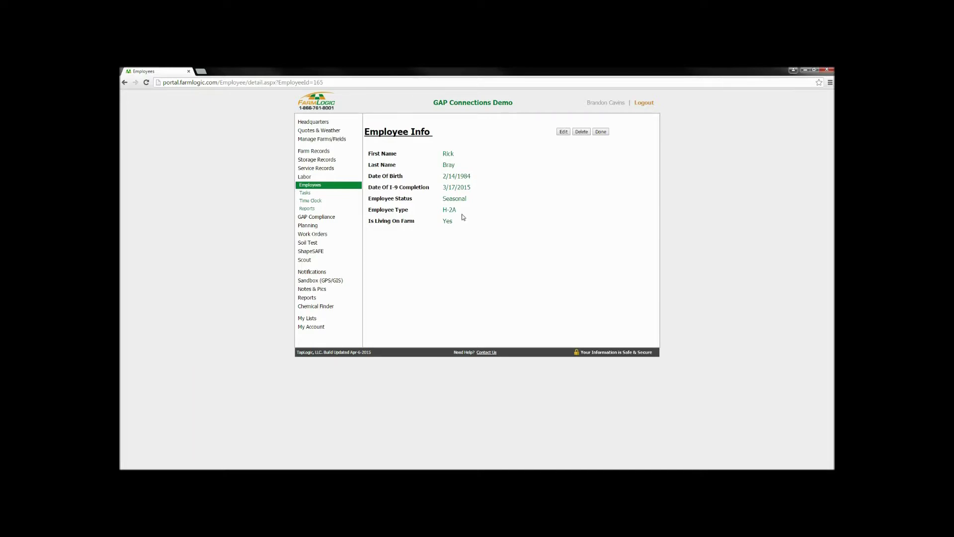
On the time clock, clock in all six employees on the Setting task at 6:00 AM.
{"action": "left_click", "coordinate": [316, 201]}
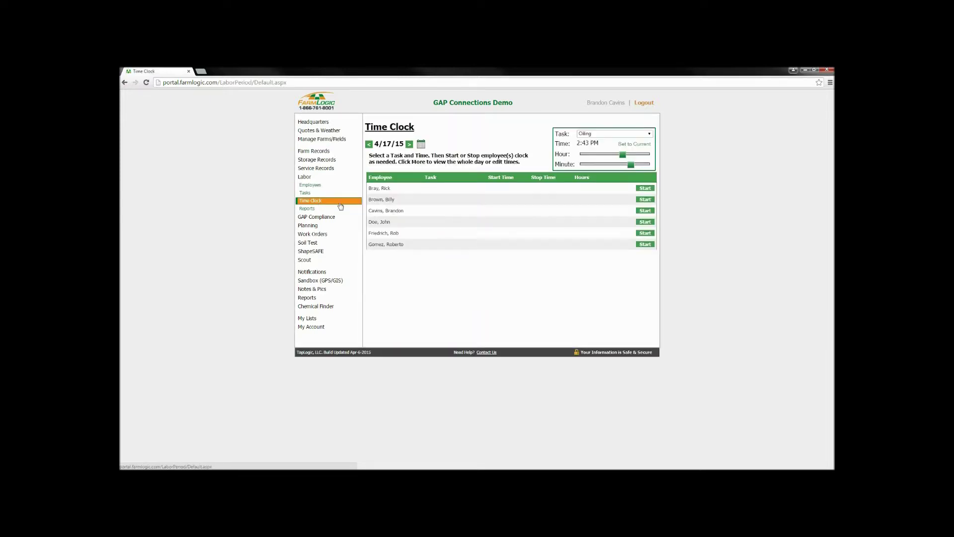
{"action": "left_click_drag", "start_coordinate": [622, 154], "coordinate": [582, 156]}
{"action": "left_click", "coordinate": [634, 133]}
{"action": "left_click", "coordinate": [636, 150]}
{"action": "left_click_drag", "start_coordinate": [584, 155], "coordinate": [600, 155]}
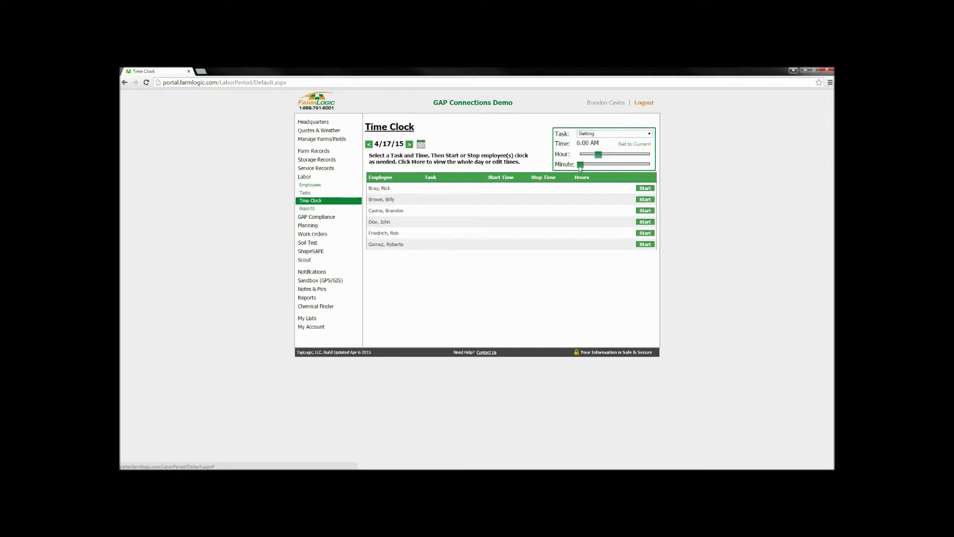
{"action": "left_click", "coordinate": [645, 189]}
{"action": "left_click", "coordinate": [645, 199]}
{"action": "left_click", "coordinate": [645, 210]}
{"action": "left_click", "coordinate": [645, 222]}
{"action": "left_click", "coordinate": [645, 233]}
{"action": "left_click", "coordinate": [645, 245]}
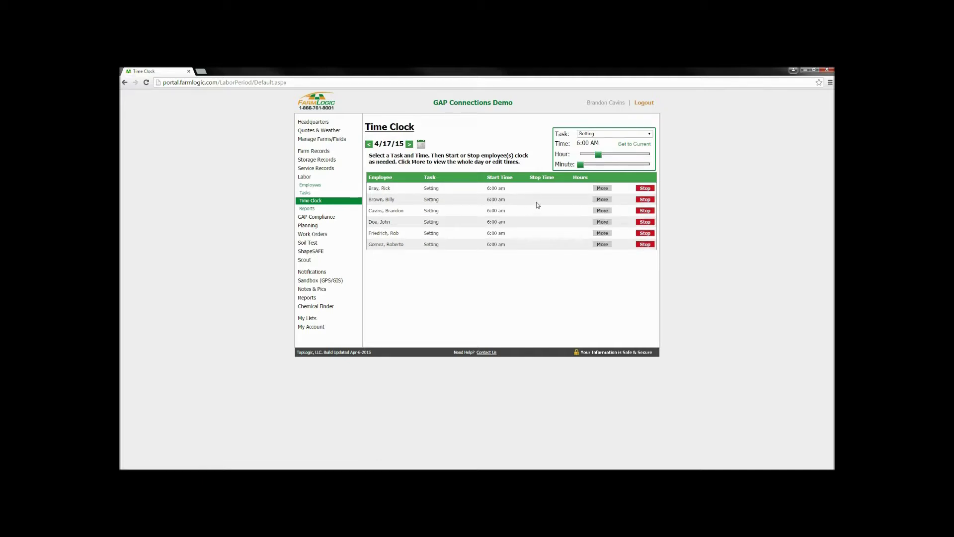
Clock out all six employees from the Setting task at 12:00 PM.
{"action": "left_click_drag", "start_coordinate": [598, 155], "coordinate": [616, 155]}
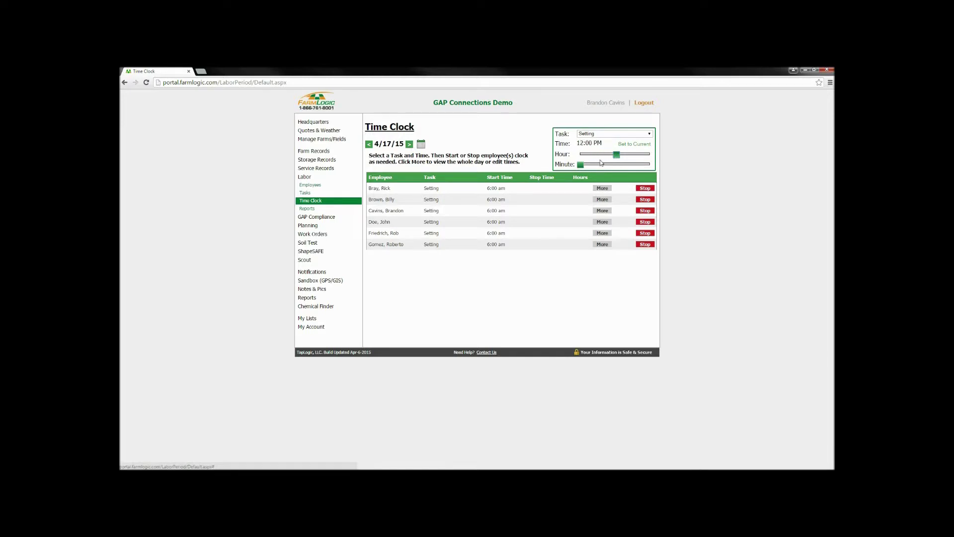
{"action": "left_click", "coordinate": [645, 187]}
{"action": "left_click", "coordinate": [645, 199]}
{"action": "left_click", "coordinate": [645, 210]}
{"action": "left_click", "coordinate": [644, 222]}
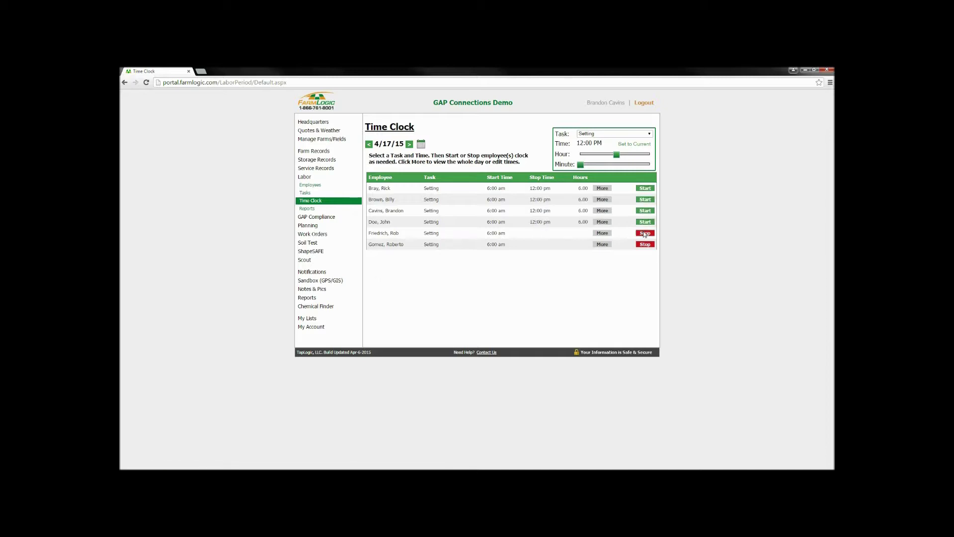
{"action": "left_click", "coordinate": [644, 232]}
{"action": "left_click", "coordinate": [645, 244]}
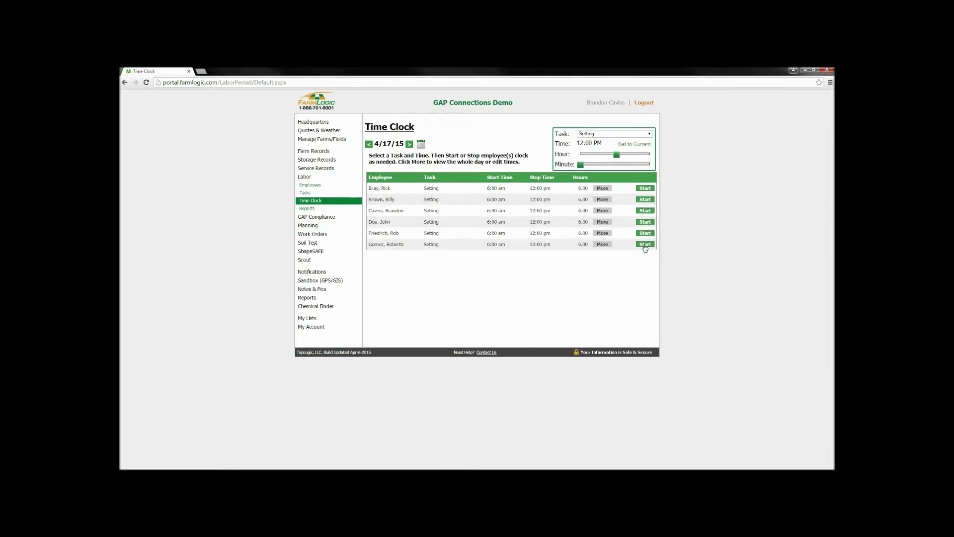
Clock all six employees back in on the Setting task at 1:00 PM.
{"action": "left_click", "coordinate": [620, 157]}
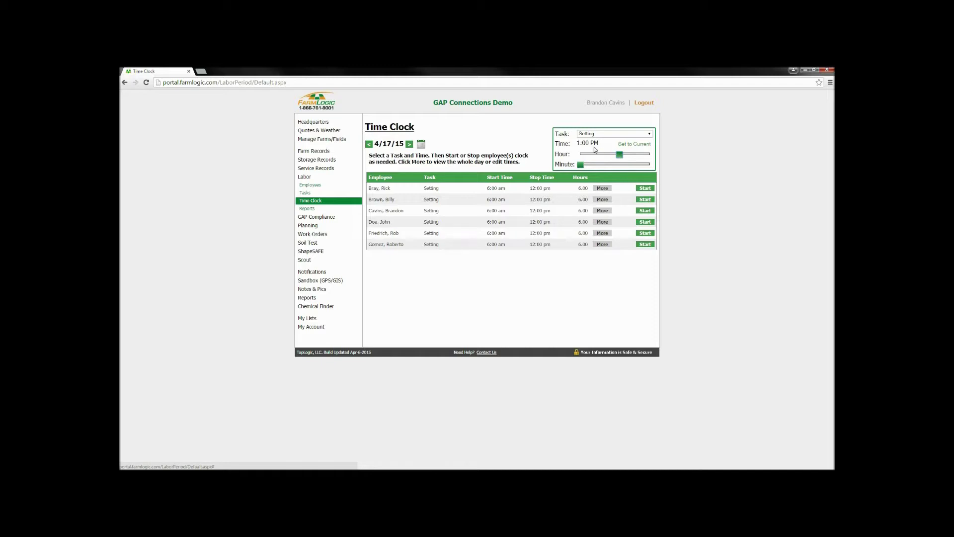
{"action": "left_click", "coordinate": [645, 188]}
{"action": "left_click", "coordinate": [644, 200]}
{"action": "left_click", "coordinate": [645, 210]}
{"action": "left_click", "coordinate": [645, 222]}
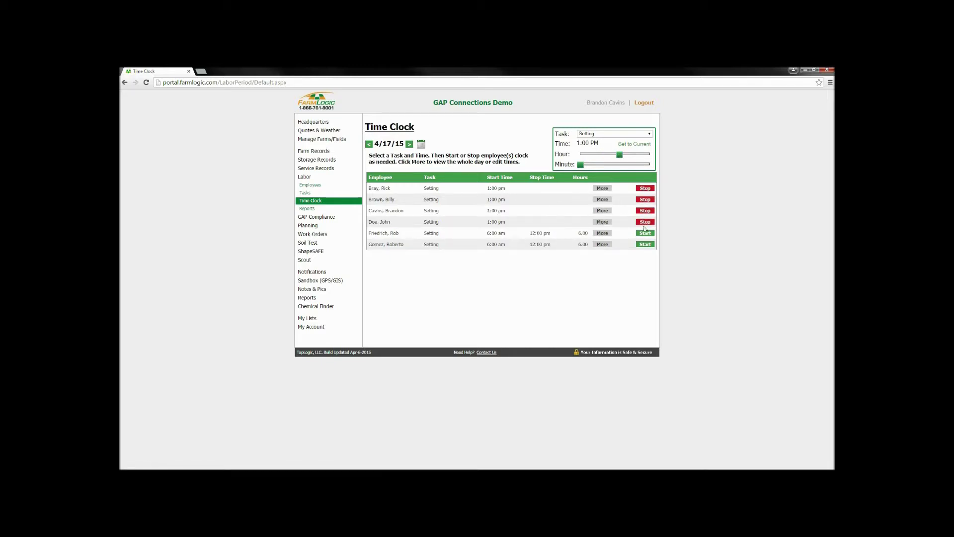
{"action": "left_click", "coordinate": [645, 233]}
{"action": "left_click", "coordinate": [645, 244]}
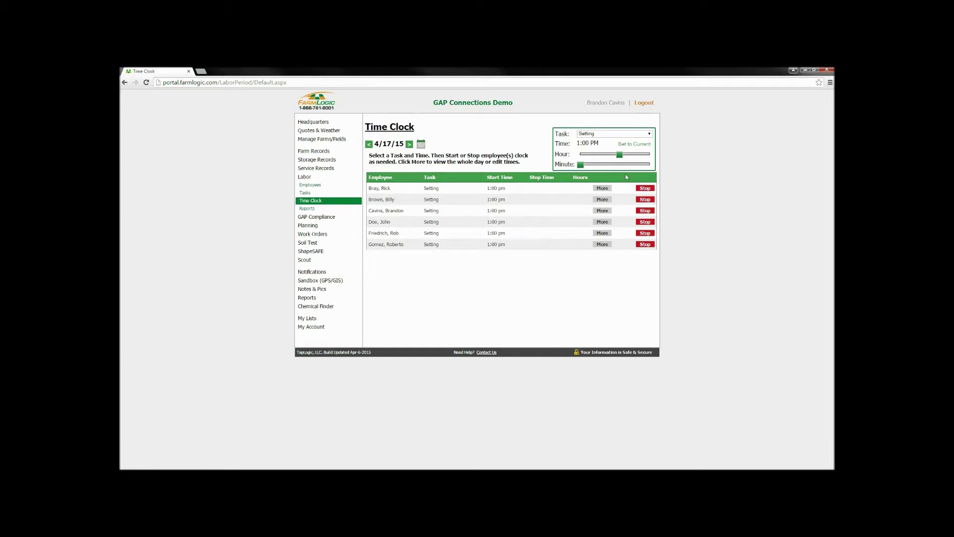
Clock out all six employees for the day at 7:00 PM.
{"action": "left_click_drag", "start_coordinate": [620, 157], "coordinate": [639, 155]}
{"action": "left_click", "coordinate": [645, 188]}
{"action": "left_click", "coordinate": [645, 199]}
{"action": "left_click", "coordinate": [644, 210]}
{"action": "left_click", "coordinate": [645, 222]}
{"action": "left_click", "coordinate": [645, 232]}
{"action": "left_click", "coordinate": [642, 245]}
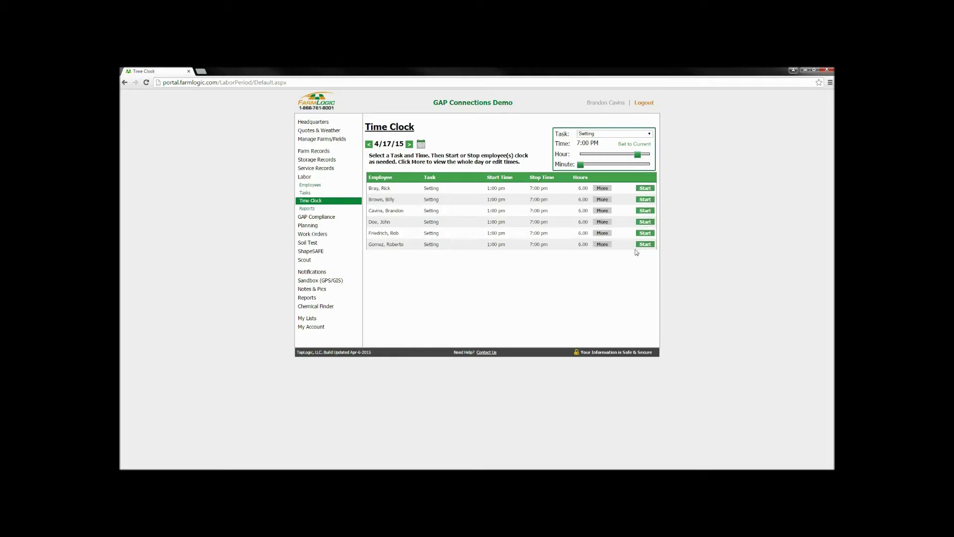
Show all of the first employee's time entries for the day and open the Farm Records section.
{"action": "left_click", "coordinate": [602, 189]}
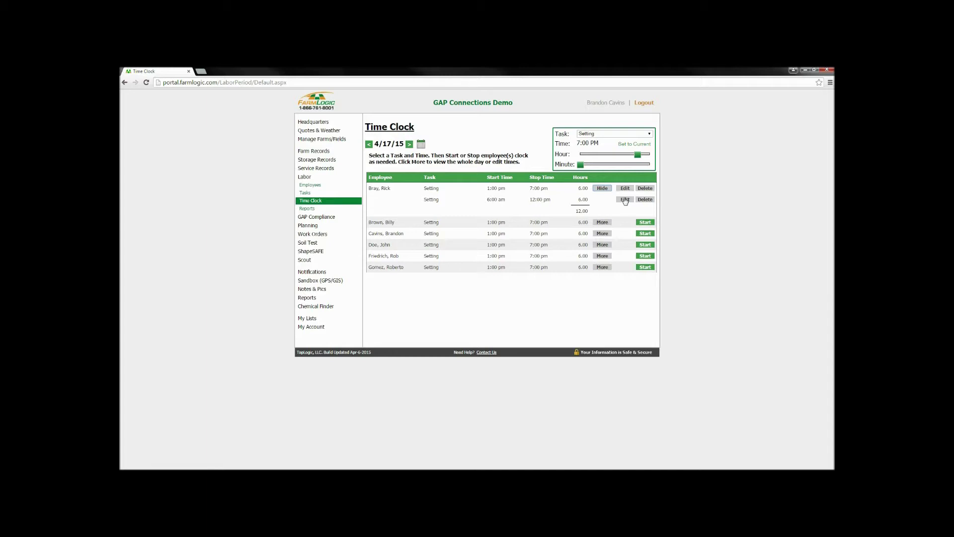
{"action": "left_click", "coordinate": [317, 152]}
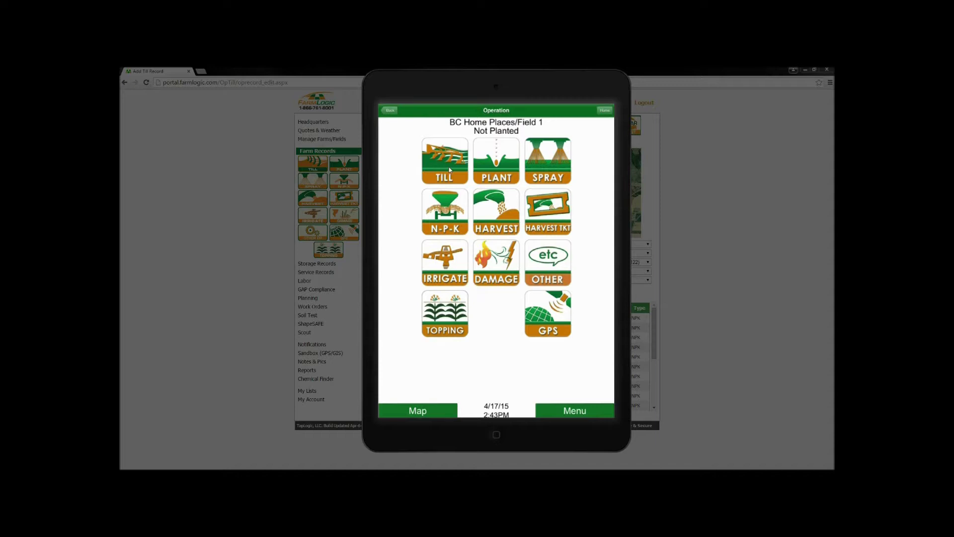
In the FarmLogic tablet app, save a planting record for BC Home Places/Field 1 with crop TOBDF, variety D-14 (25 Rows) and the Tobacco Transplant Water mix.
{"action": "left_click", "coordinate": [487, 164]}
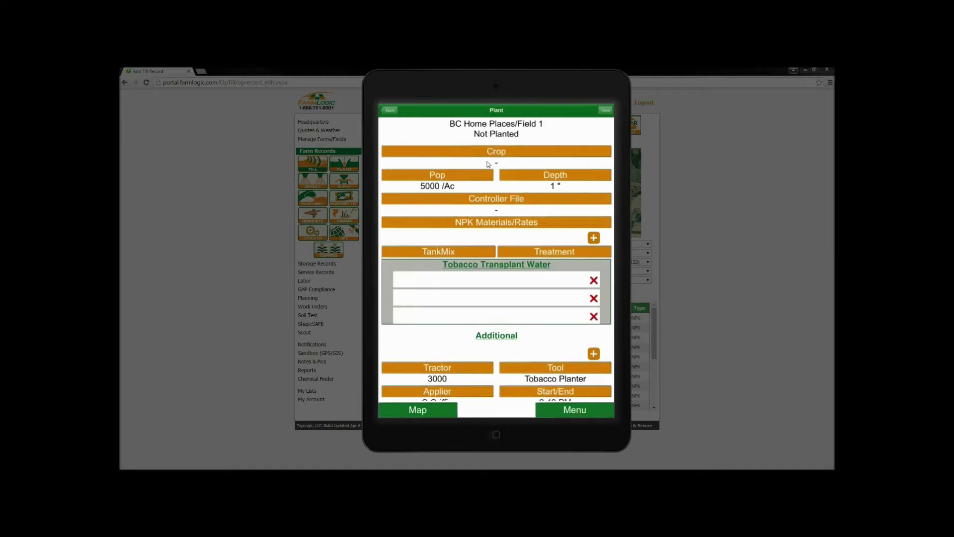
{"action": "left_click", "coordinate": [495, 153]}
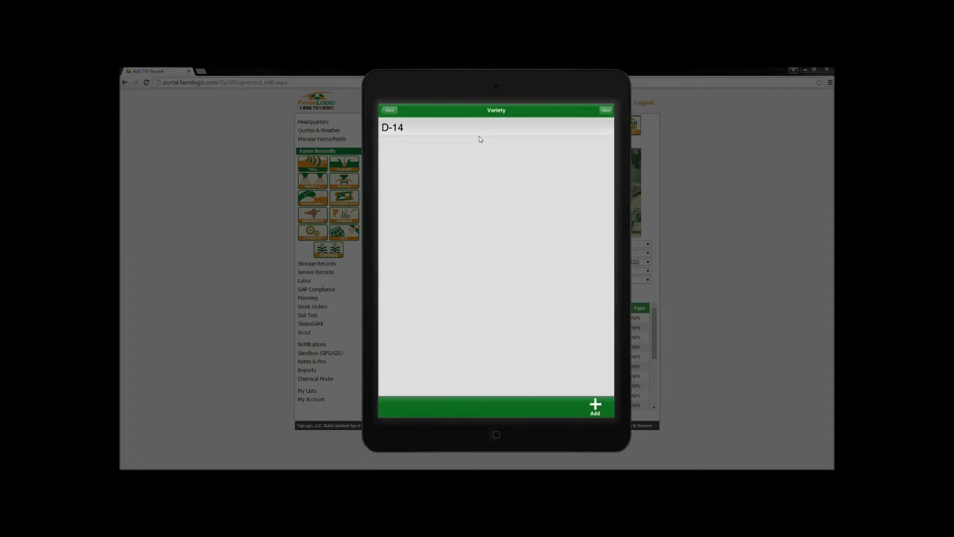
{"action": "left_click", "coordinate": [605, 110]}
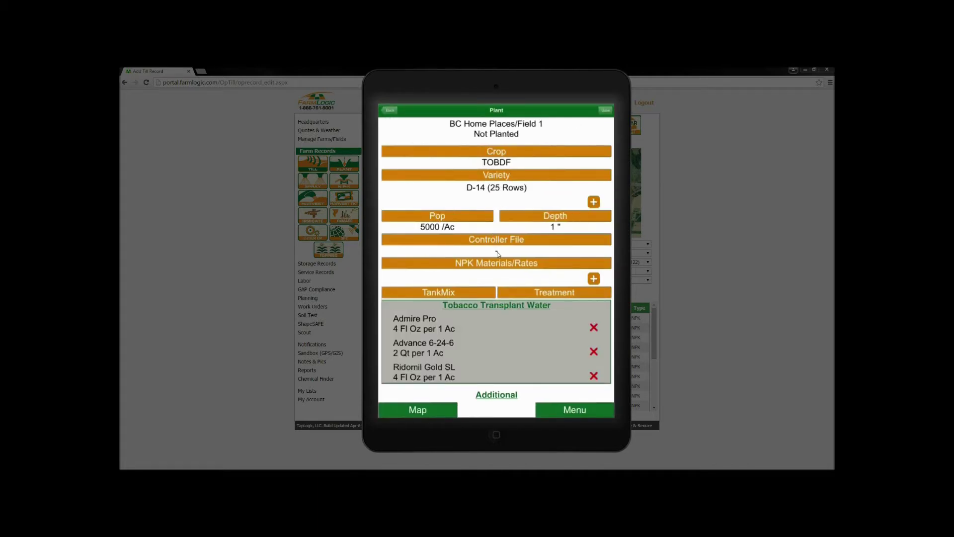
{"action": "scroll", "coordinate": [497, 253], "scroll_direction": "down", "scroll_amount": 2}
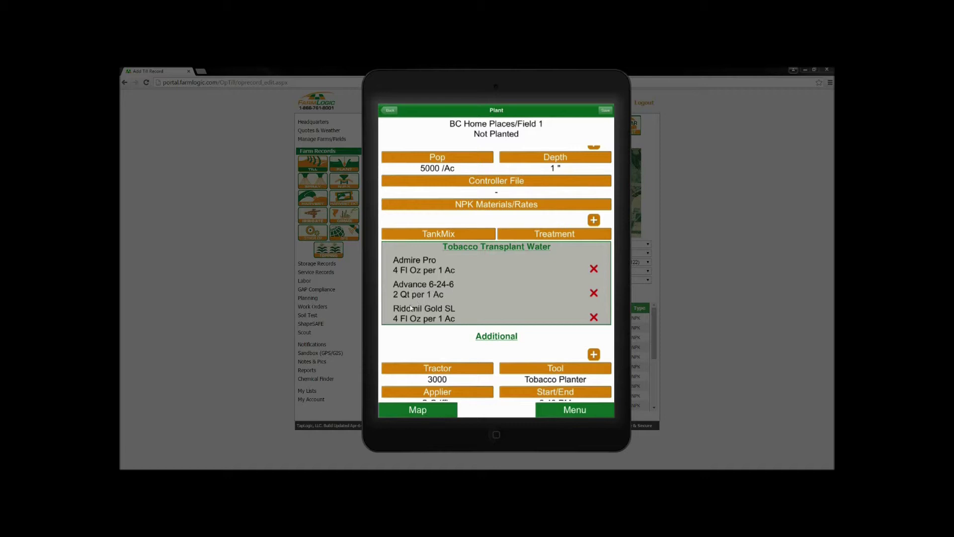
{"action": "left_click_drag", "start_coordinate": [519, 316], "coordinate": [521, 273]}
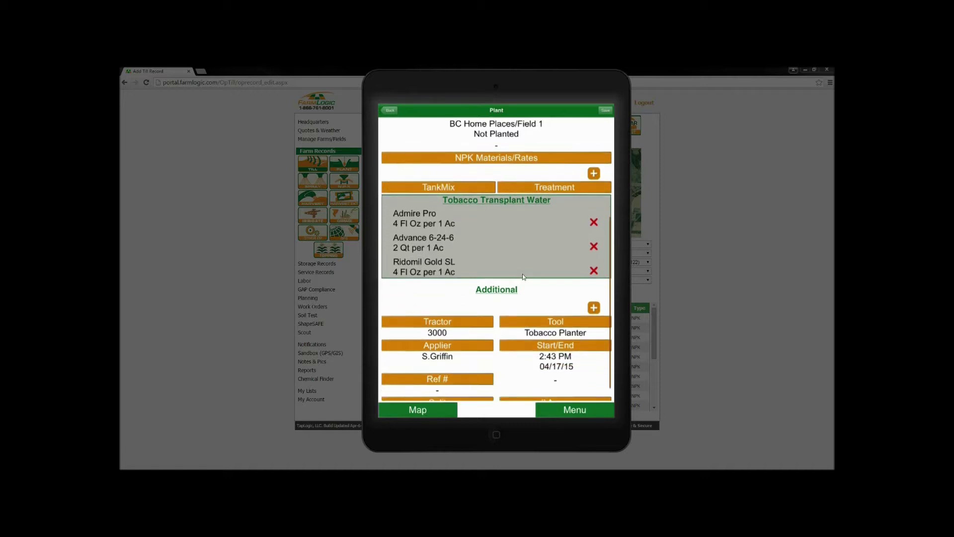
{"action": "scroll", "coordinate": [512, 264], "scroll_direction": "down", "scroll_amount": 2}
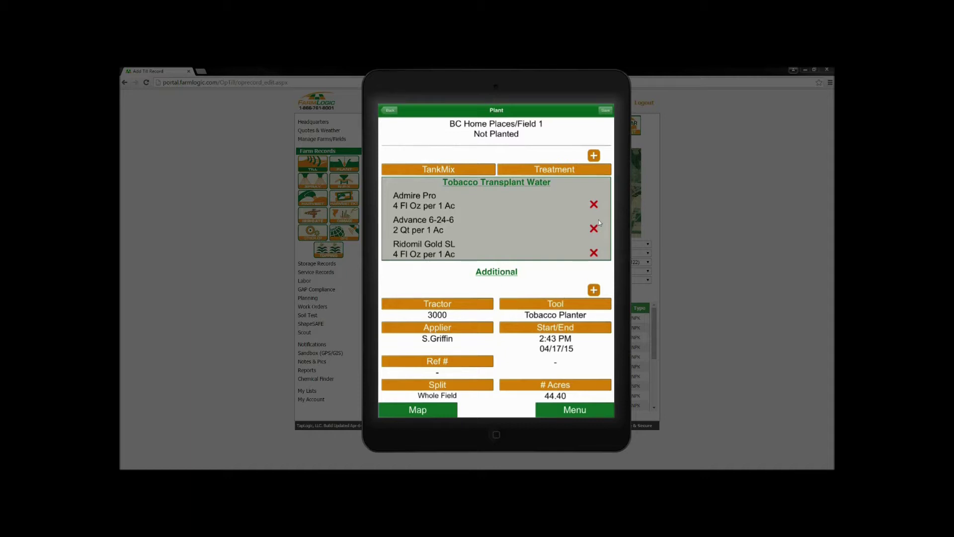
{"action": "scroll", "coordinate": [604, 199], "scroll_direction": "up", "scroll_amount": 3}
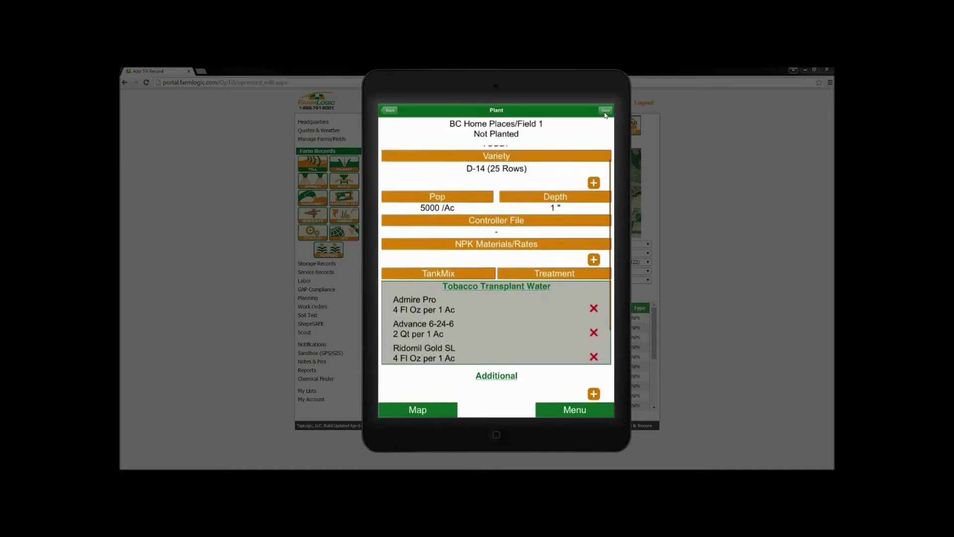
{"action": "left_click", "coordinate": [605, 111]}
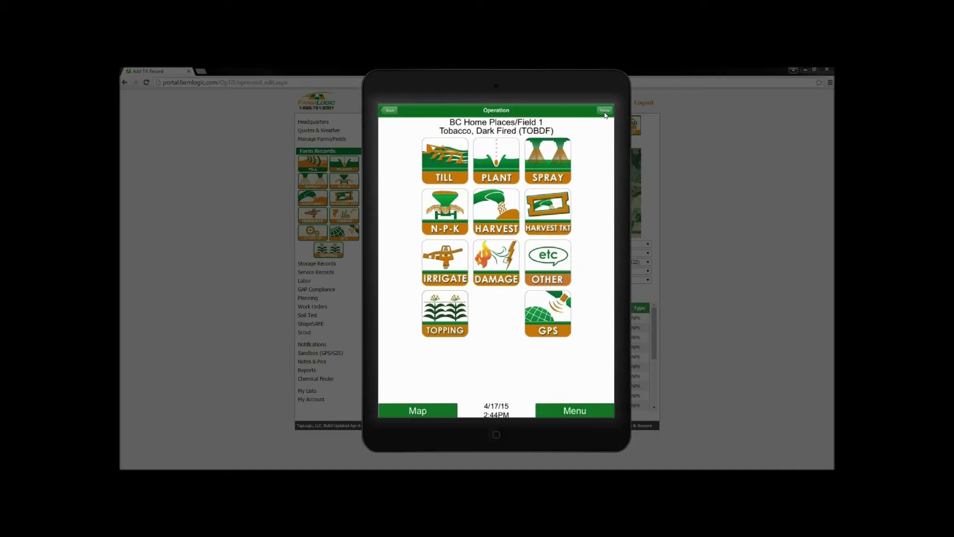
Record spraying the Tobacco Pre-Plant mix for cutworms on Field 1, with well water at 20 Gal/Ac and 30 PSI, and sync the records.
{"action": "left_click", "coordinate": [558, 174]}
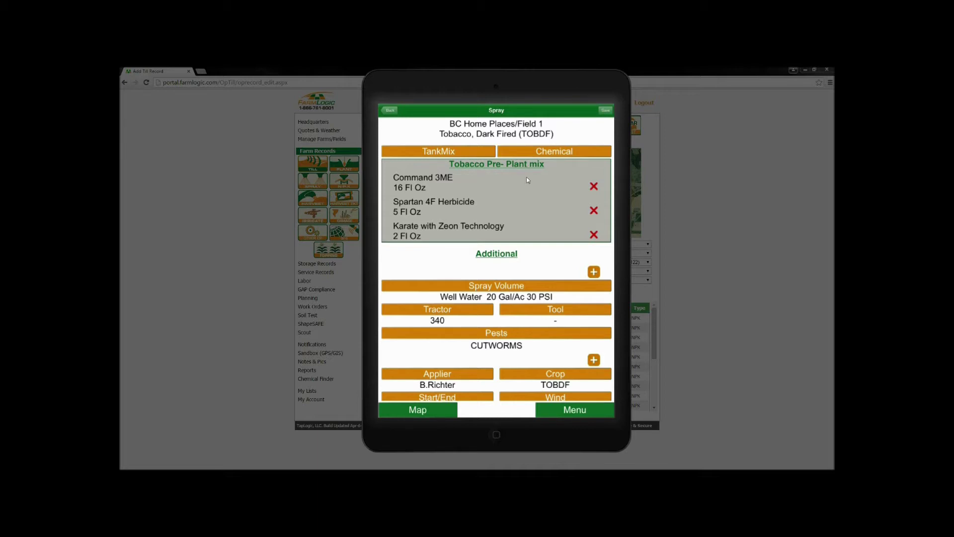
{"action": "scroll", "coordinate": [526, 177], "scroll_direction": "down", "scroll_amount": 1}
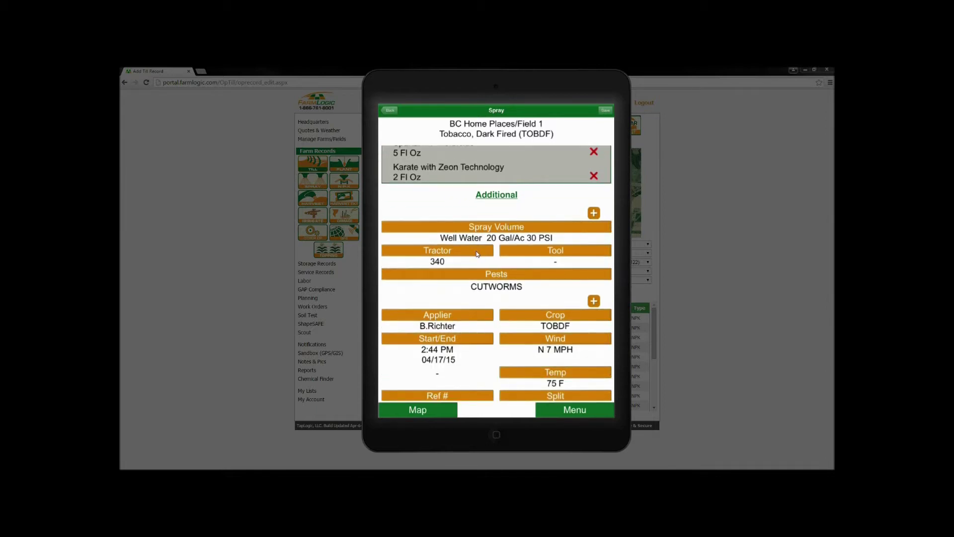
{"action": "scroll", "coordinate": [500, 243], "scroll_direction": "down", "scroll_amount": 1}
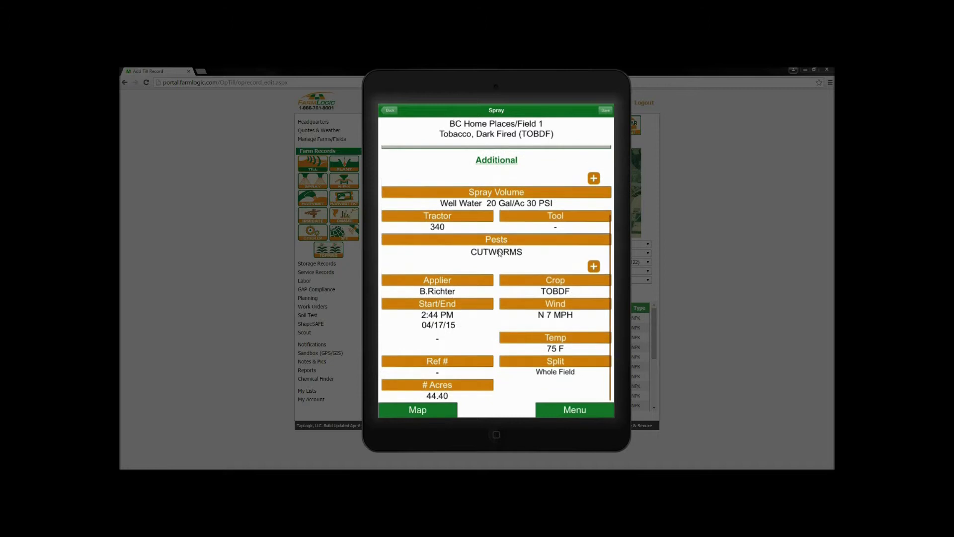
{"action": "left_click", "coordinate": [436, 309]}
{"action": "left_click", "coordinate": [436, 308]}
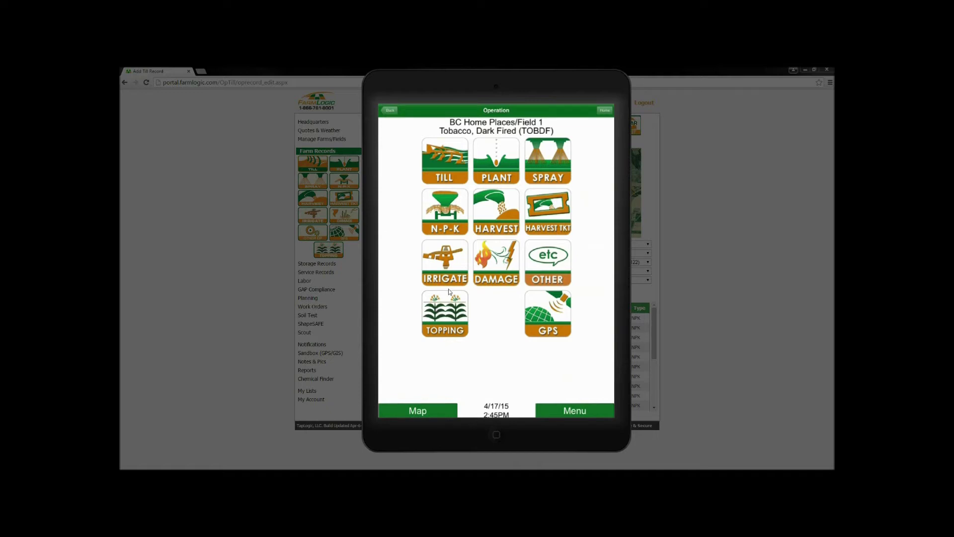
{"action": "left_click", "coordinate": [604, 111]}
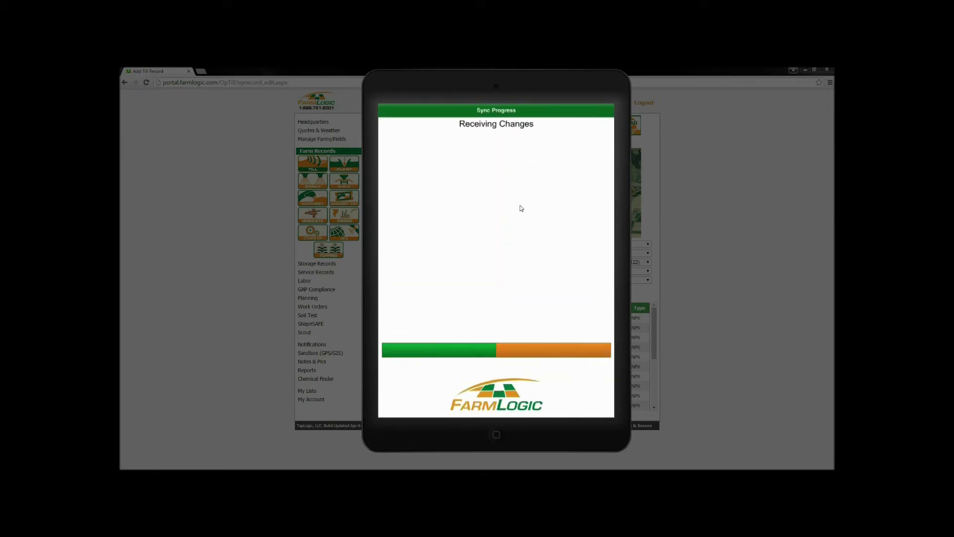
In the web portal, open the general GAP Compliance form and review the answer options for having a conservation plan.
{"action": "left_click", "coordinate": [322, 124]}
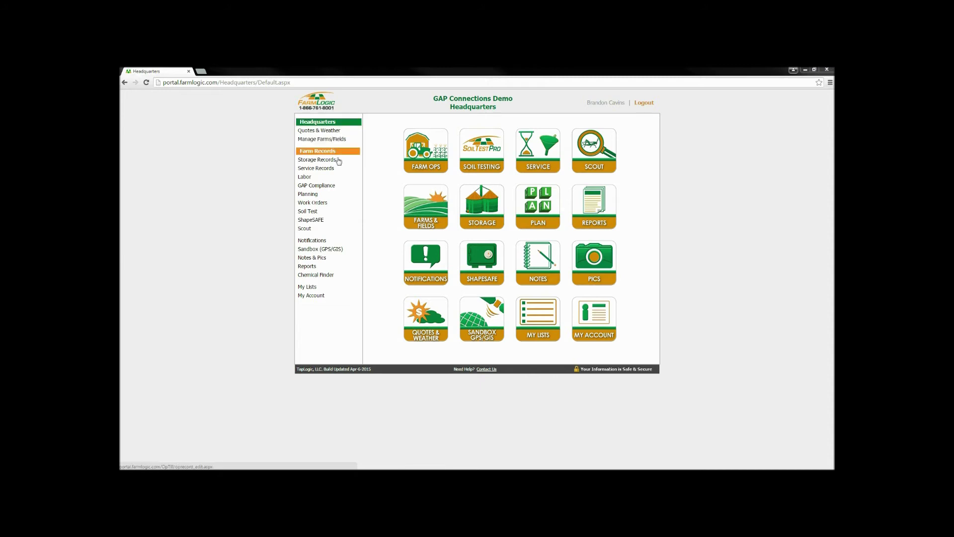
{"action": "left_click", "coordinate": [331, 187]}
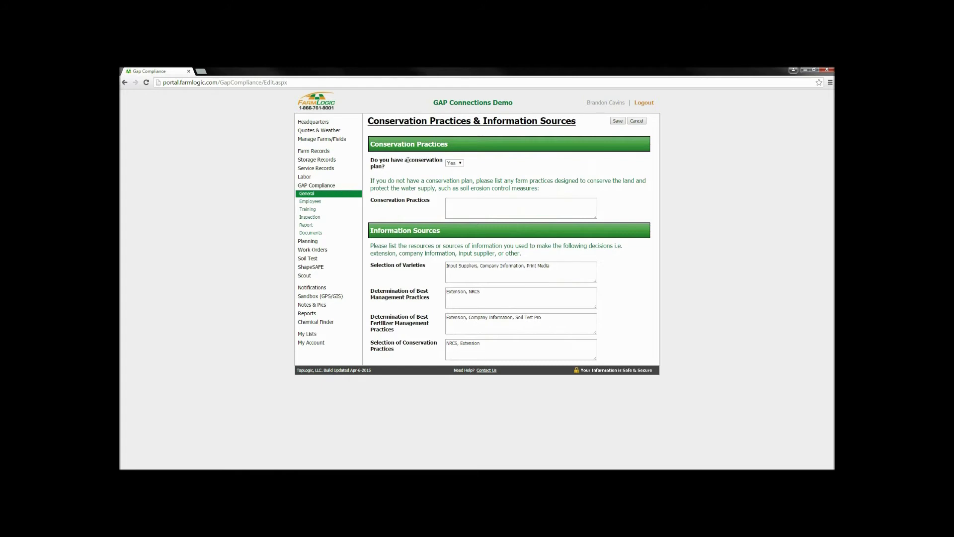
{"action": "left_click", "coordinate": [455, 163]}
{"action": "left_click", "coordinate": [458, 176]}
{"action": "left_click", "coordinate": [461, 166]}
{"action": "left_click", "coordinate": [460, 170]}
Open the GAP training sessions list and view the details of the 3/25/2015 session.
{"action": "left_click", "coordinate": [309, 210]}
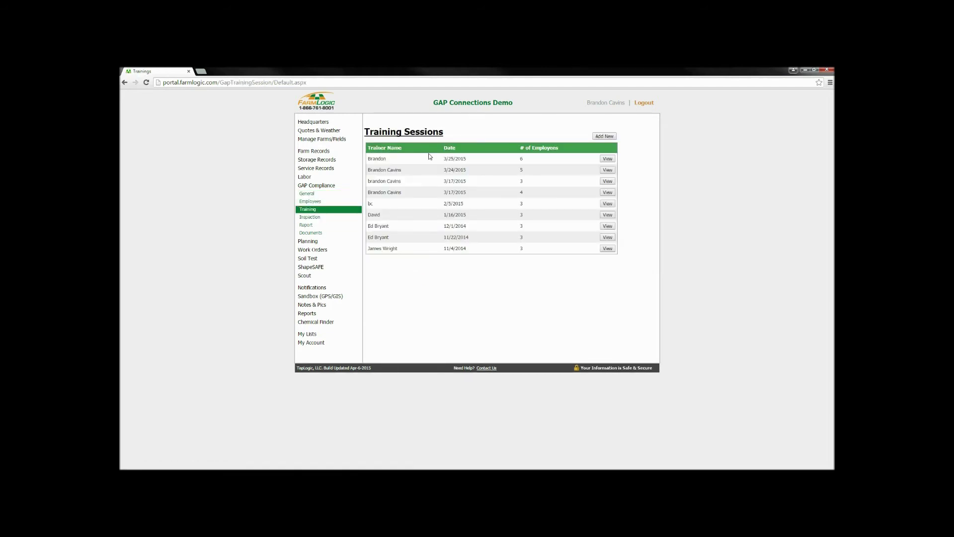
{"action": "left_click", "coordinate": [608, 159]}
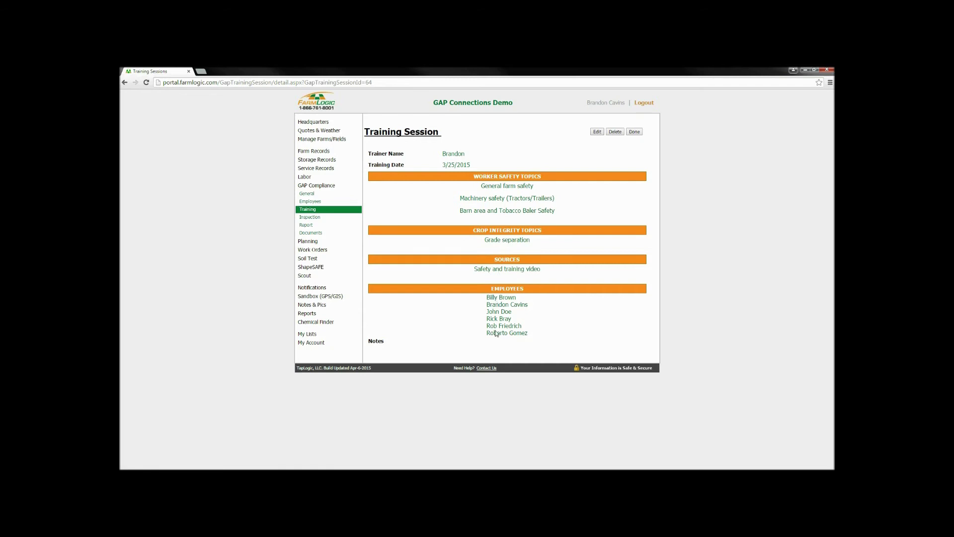
Create the GAP Compliance Report for 2014 and email it to the recipient's e-mail address.
{"action": "left_click", "coordinate": [314, 226]}
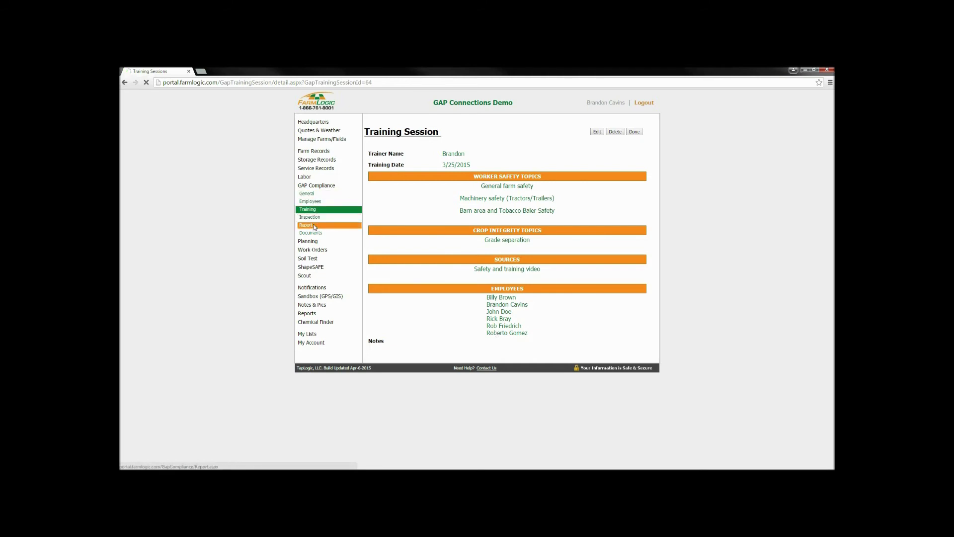
{"action": "left_click", "coordinate": [458, 180]}
{"action": "left_click", "coordinate": [437, 191]}
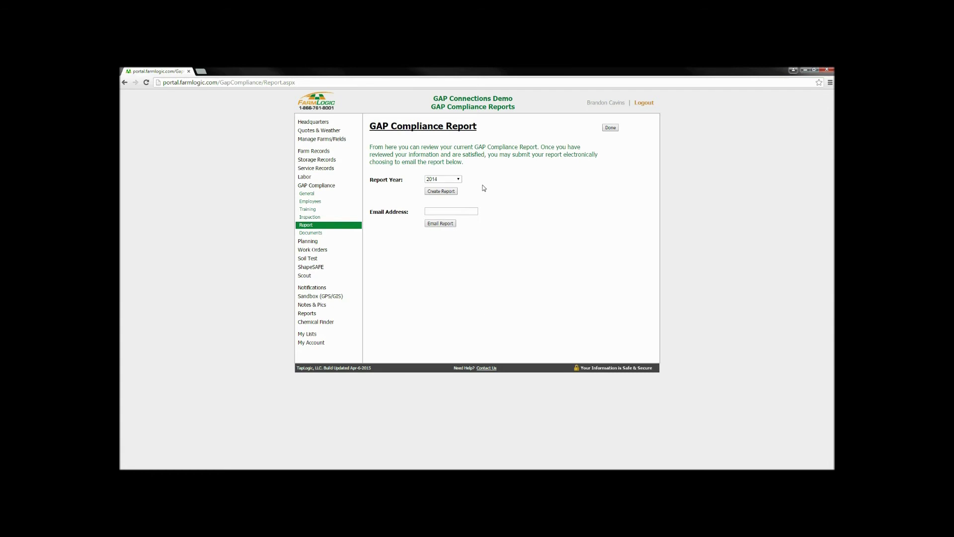
{"action": "left_click", "coordinate": [447, 193]}
{"action": "type", "text": "@gapconnection"}
{"action": "key", "text": "Return"}
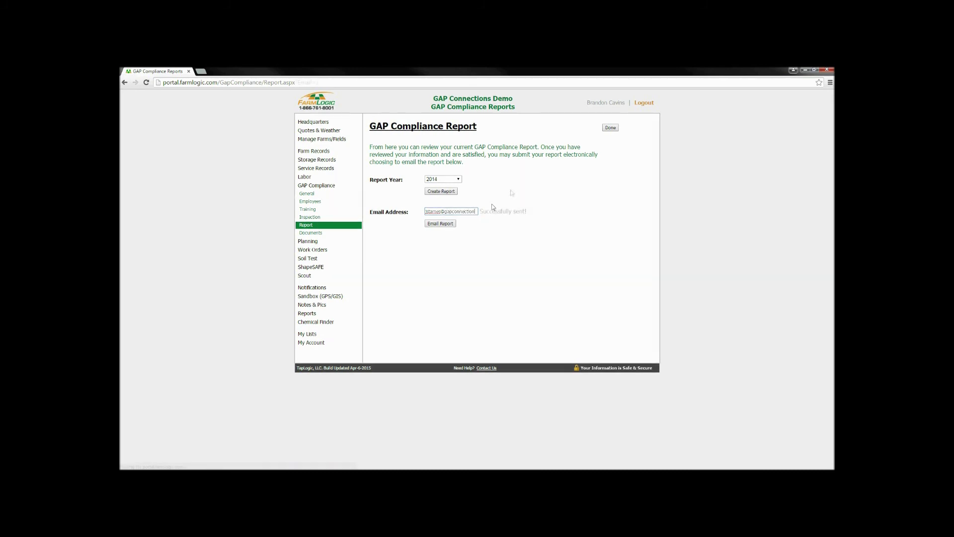